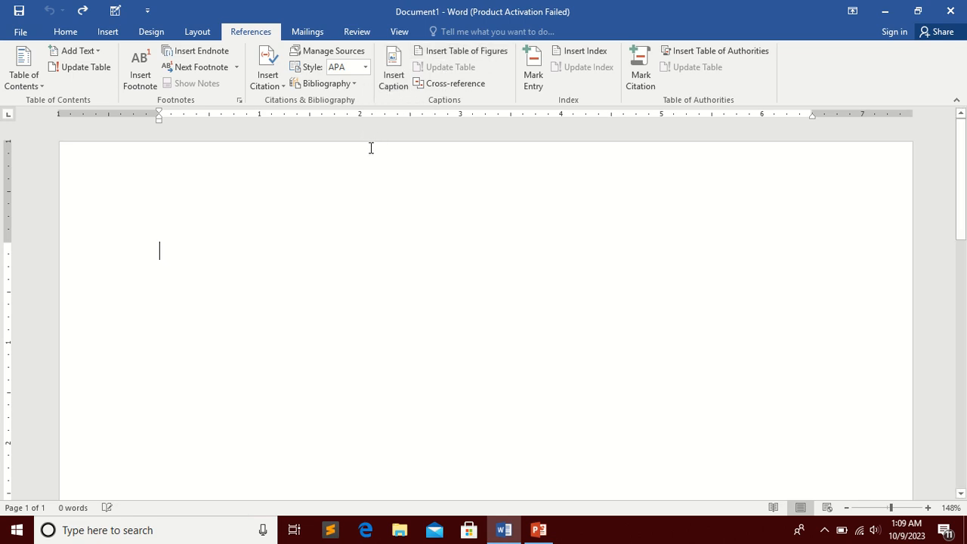
Step: Switch the blank document to the Mailings tab
{"action": "left_click", "coordinate": [310, 32]}
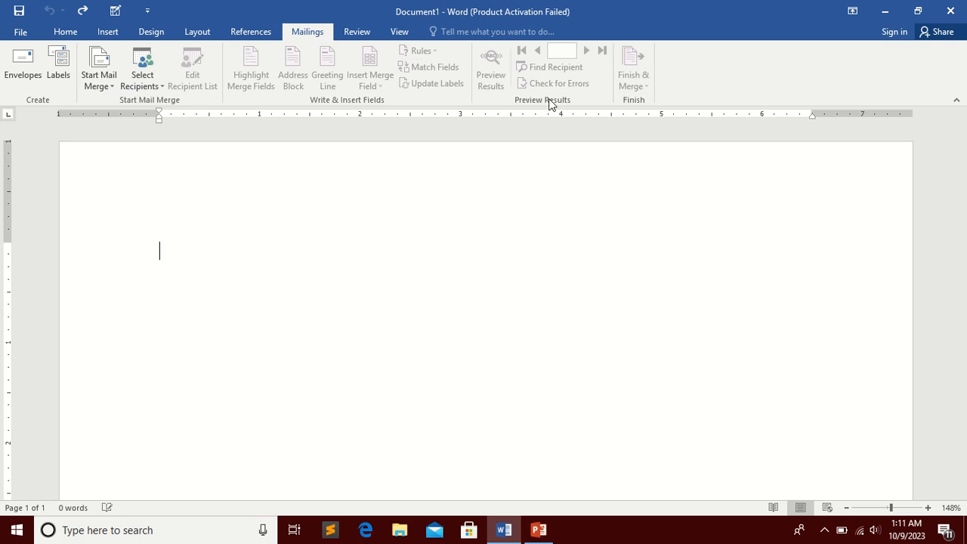
Step: Launch the Step-by-Step Mail Merge Wizard, keeping Letters as the document type
{"action": "left_click", "coordinate": [159, 89]}
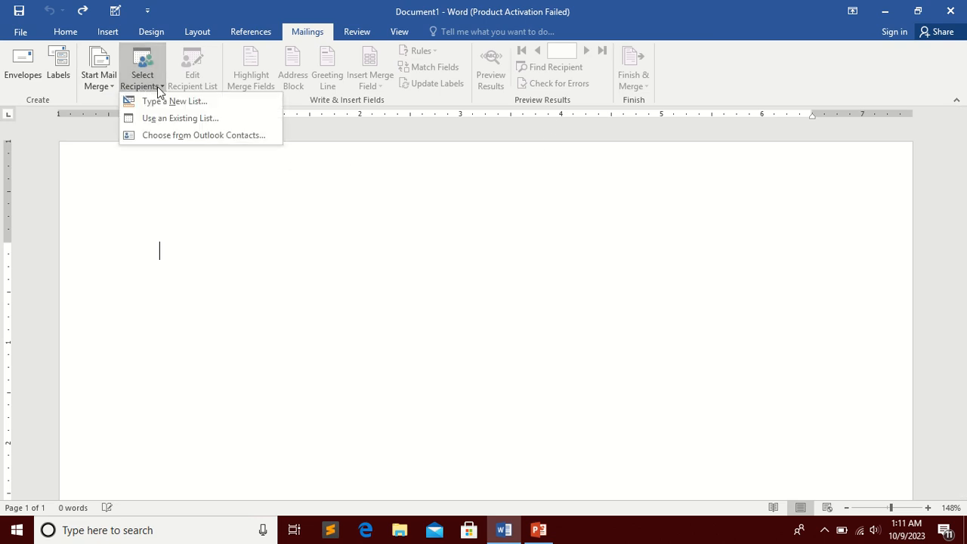
{"action": "left_click", "coordinate": [91, 90]}
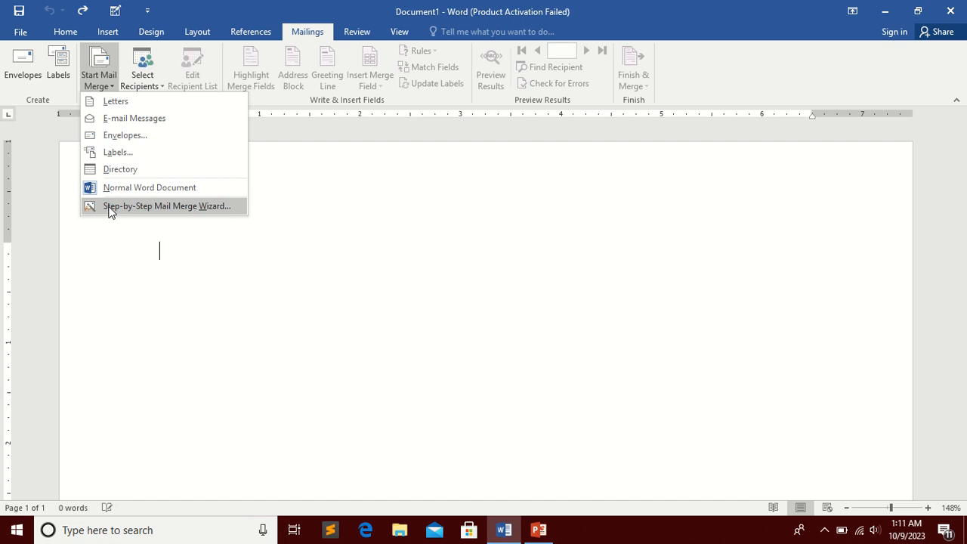
{"action": "left_click", "coordinate": [109, 206]}
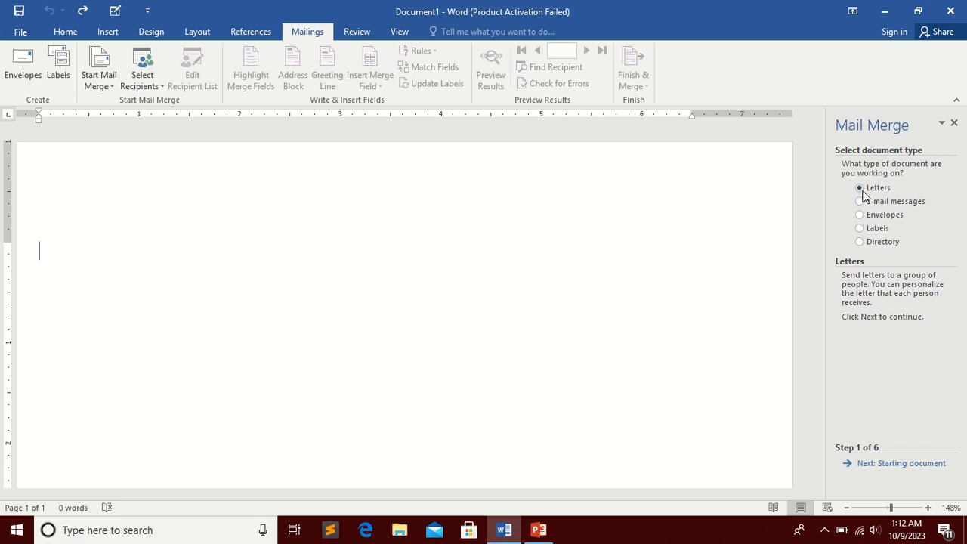
Step: Go to Step 2, pick Start from a template, and bring up the Select Template dialog
{"action": "left_click", "coordinate": [892, 466]}
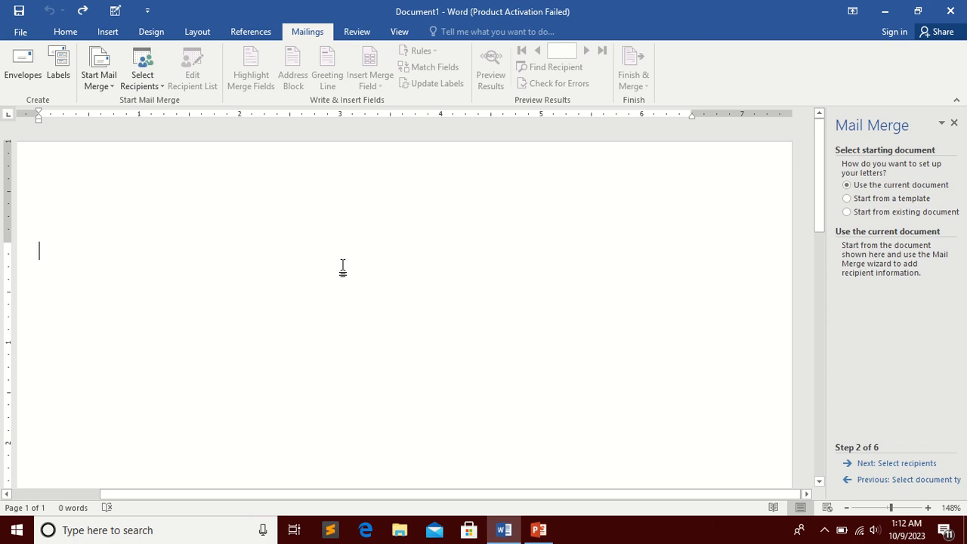
{"action": "left_click", "coordinate": [853, 201]}
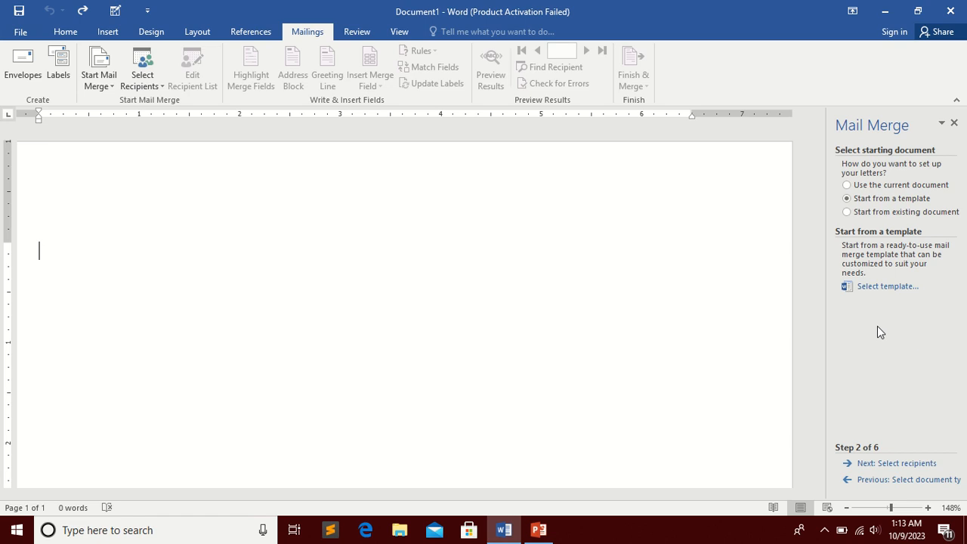
{"action": "left_click", "coordinate": [878, 288]}
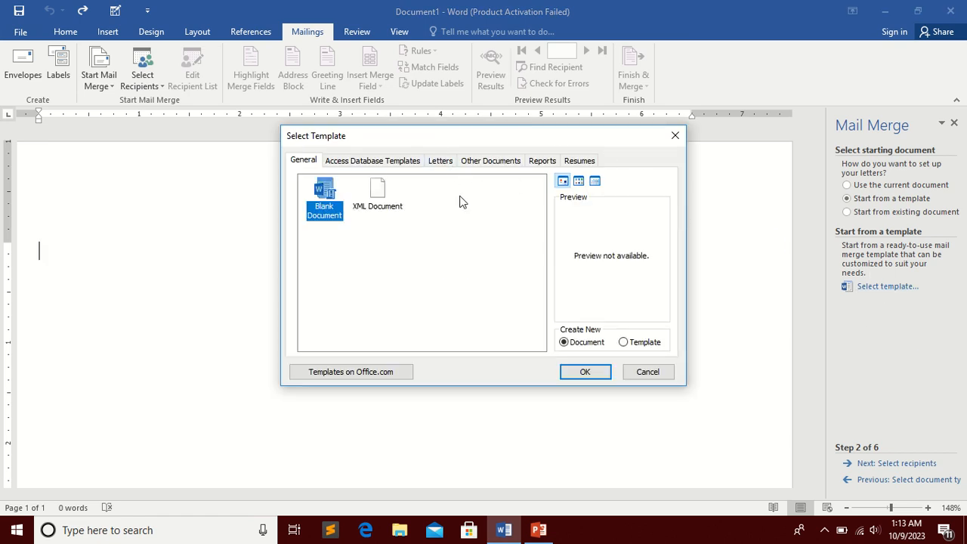
Step: Preview Essential, Timeless, Apothecary, Adjacency and Chronological templates, then cancel Select Template
{"action": "left_click", "coordinate": [443, 162]}
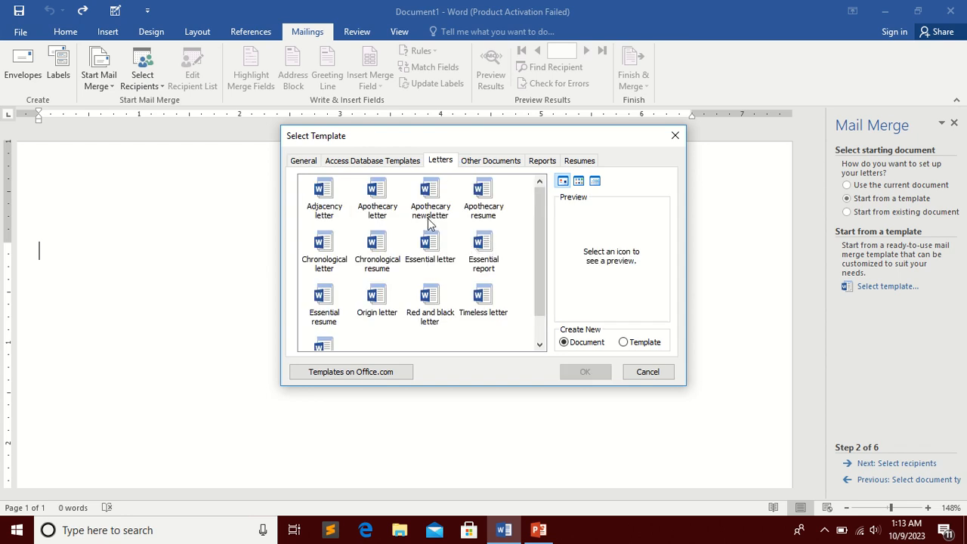
{"action": "left_click", "coordinate": [433, 246]}
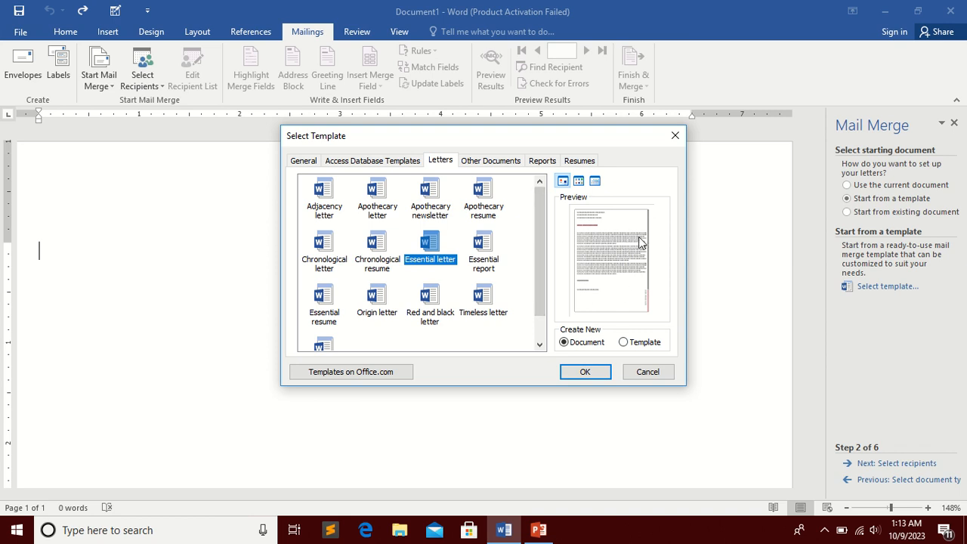
{"action": "left_click", "coordinate": [488, 297]}
{"action": "left_click", "coordinate": [478, 240]}
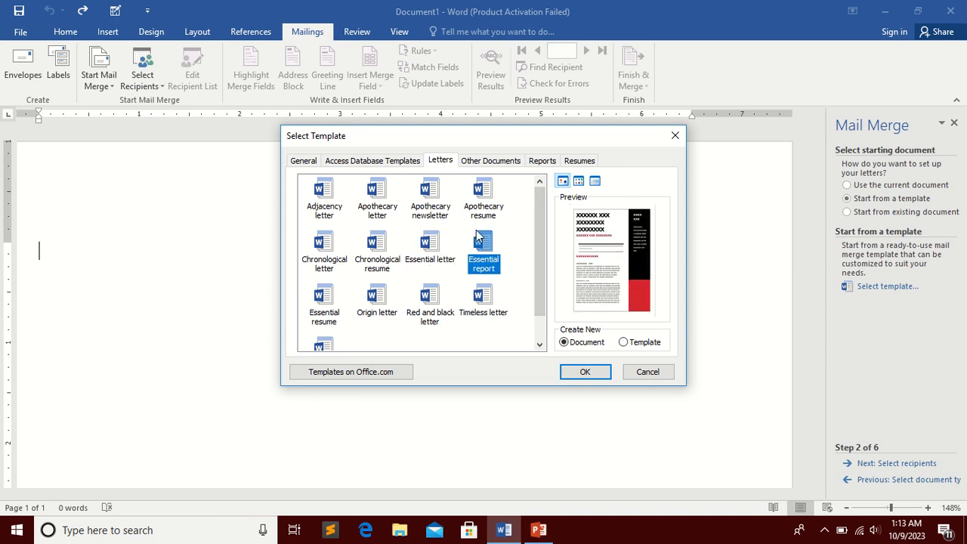
{"action": "left_click", "coordinate": [483, 210]}
{"action": "left_click", "coordinate": [443, 201]}
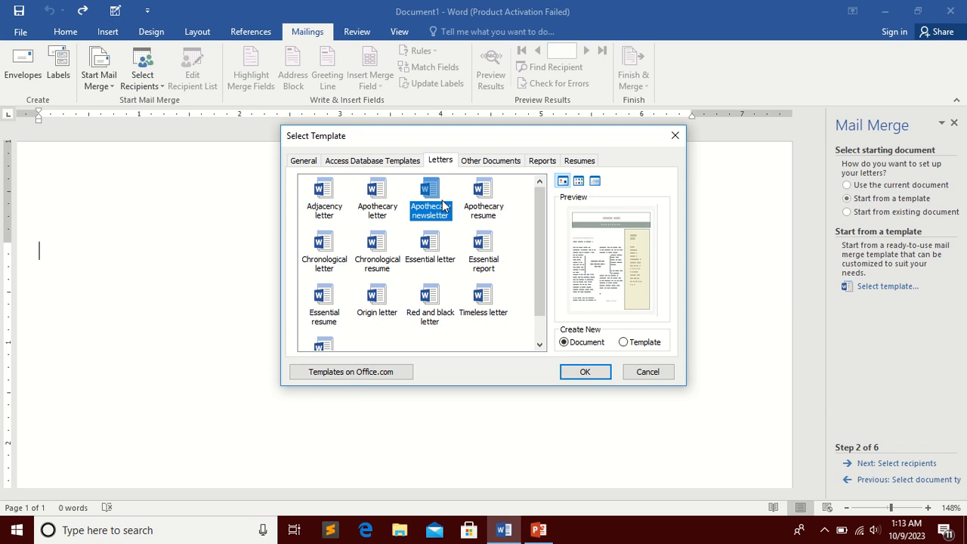
{"action": "left_click", "coordinate": [383, 202]}
{"action": "left_click", "coordinate": [331, 191]}
{"action": "left_click", "coordinate": [323, 260]}
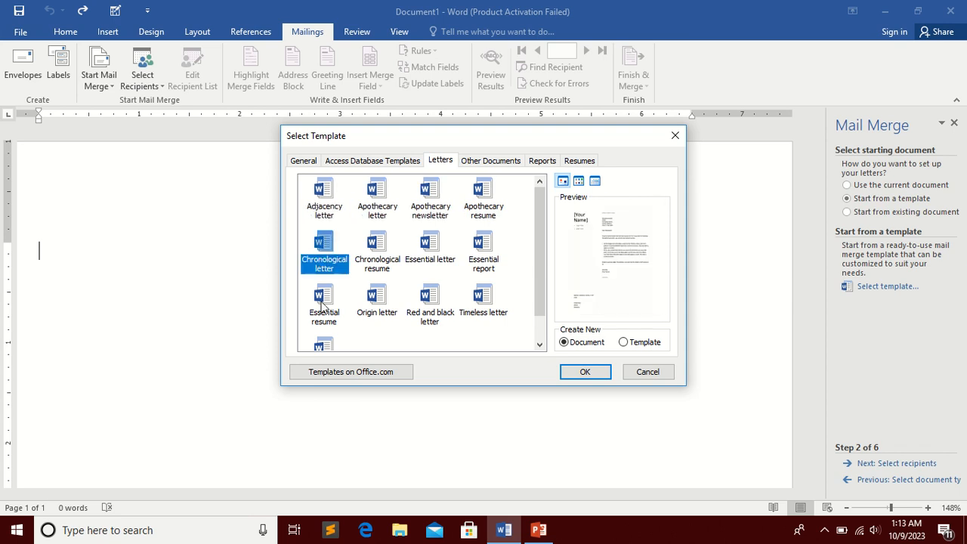
{"action": "left_click", "coordinate": [322, 304]}
{"action": "left_click", "coordinate": [327, 330]}
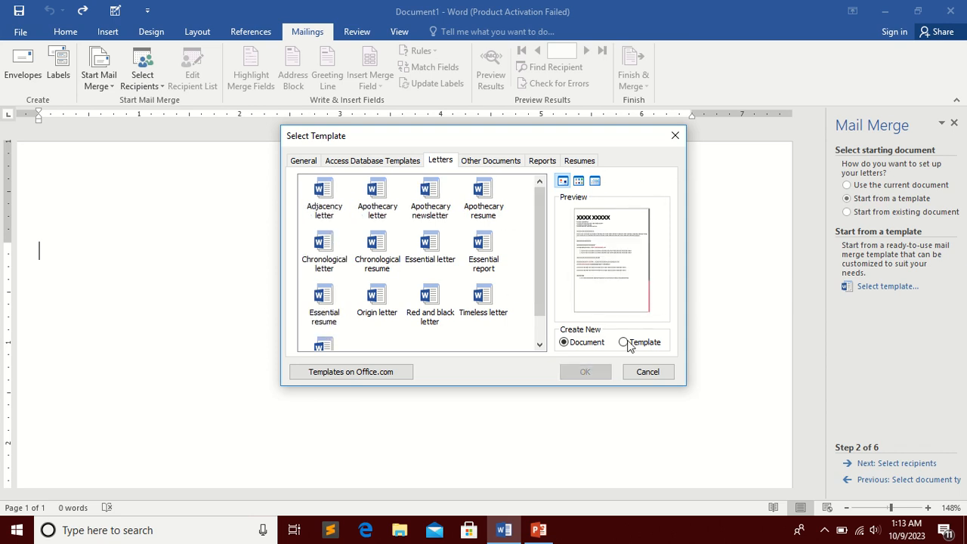
{"action": "left_click", "coordinate": [643, 375]}
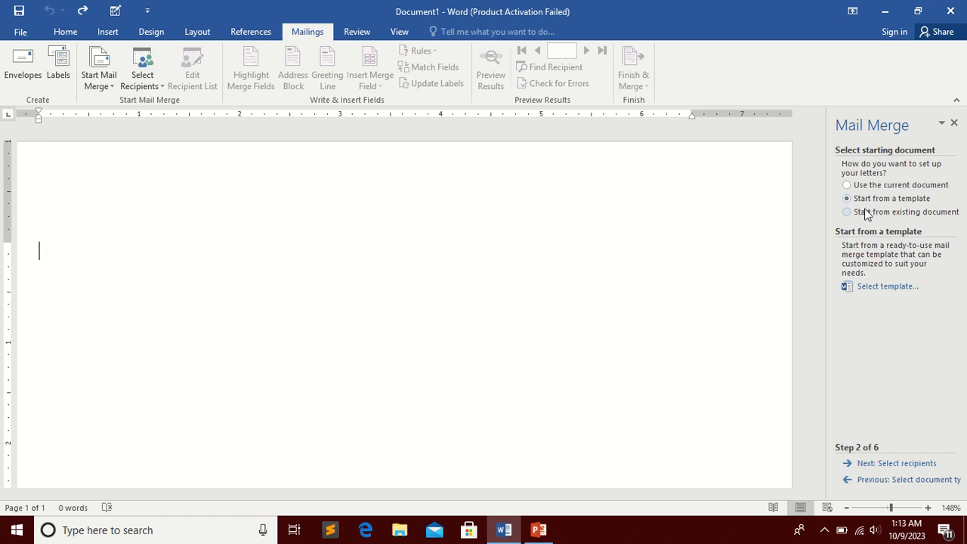
Step: Use the current document as the starting document and advance to Select recipients
{"action": "left_click", "coordinate": [864, 211]}
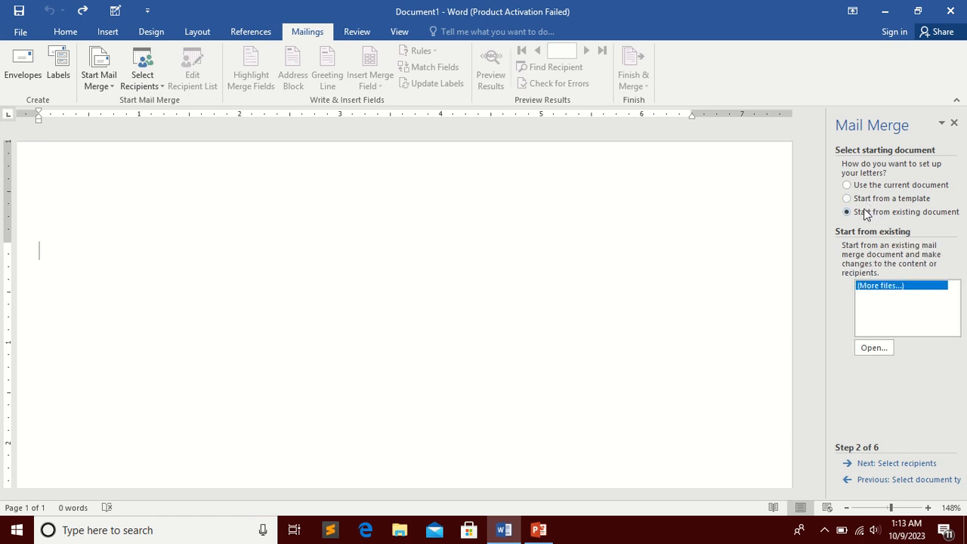
{"action": "left_click", "coordinate": [873, 349]}
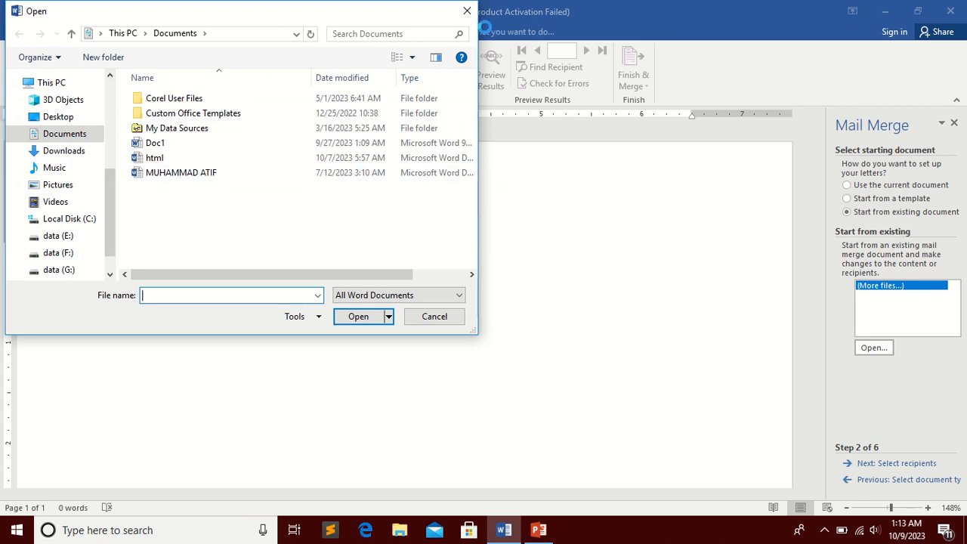
{"action": "left_click", "coordinate": [467, 12]}
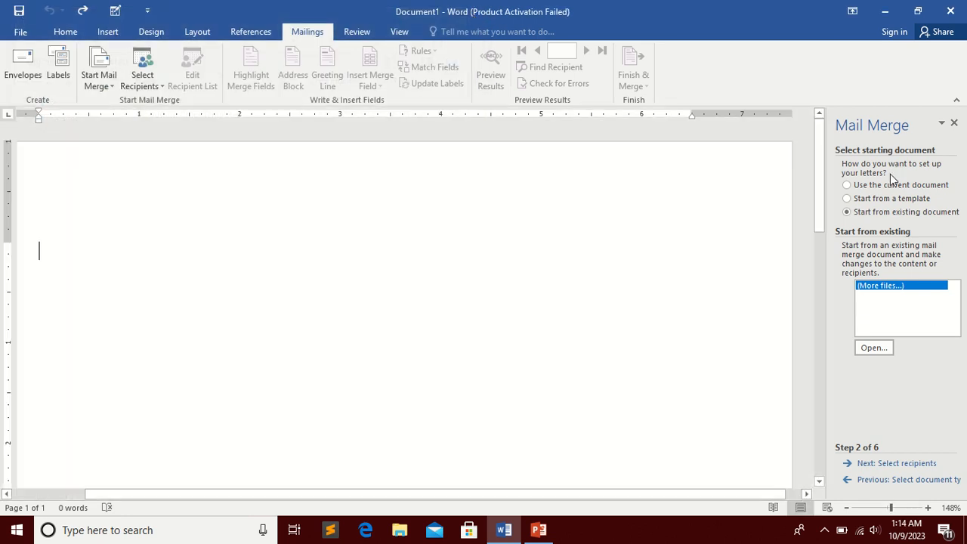
{"action": "left_click", "coordinate": [848, 186]}
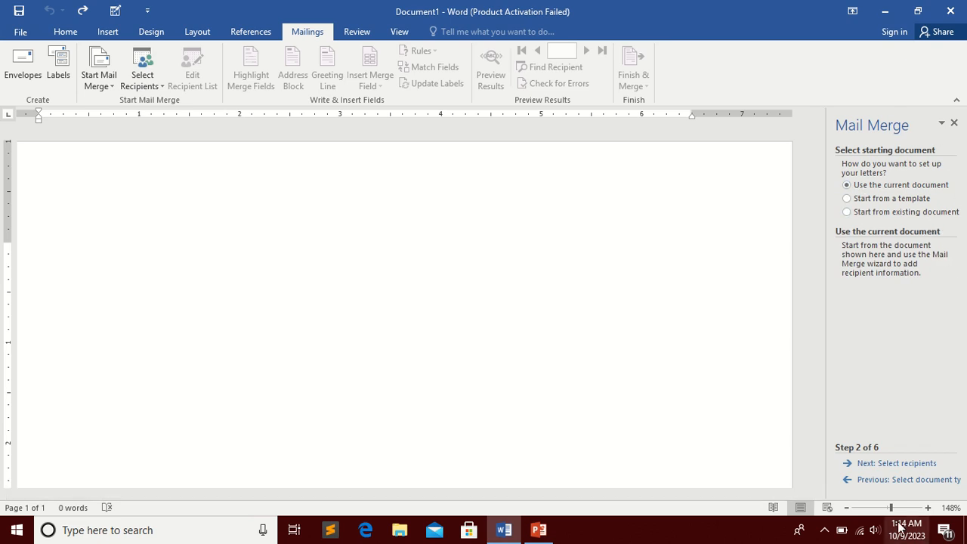
{"action": "left_click", "coordinate": [879, 464]}
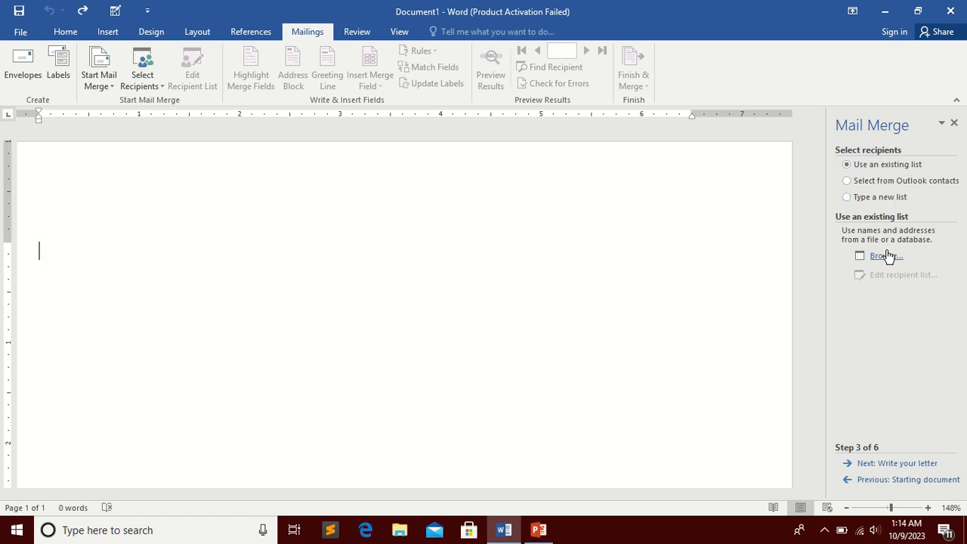
{"action": "left_click", "coordinate": [885, 259]}
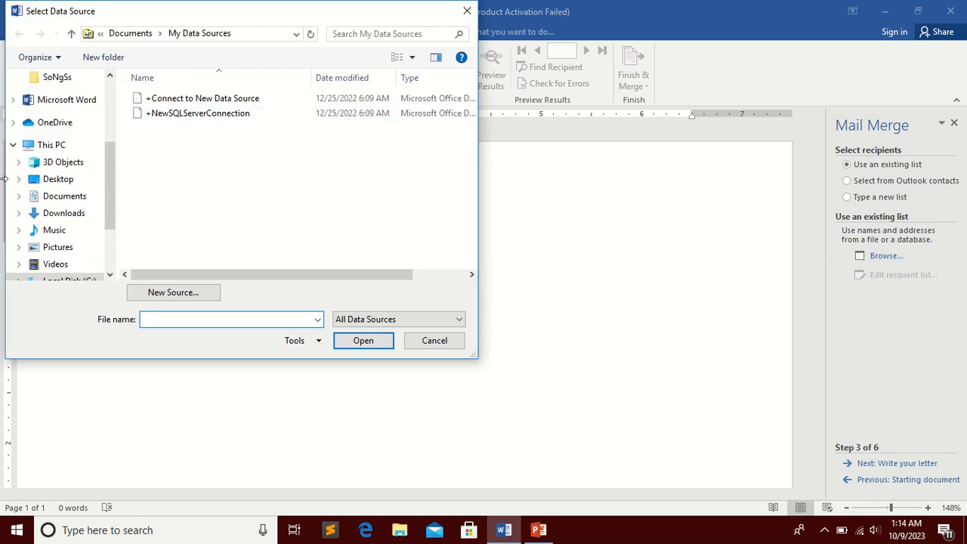
{"action": "left_click", "coordinate": [468, 10]}
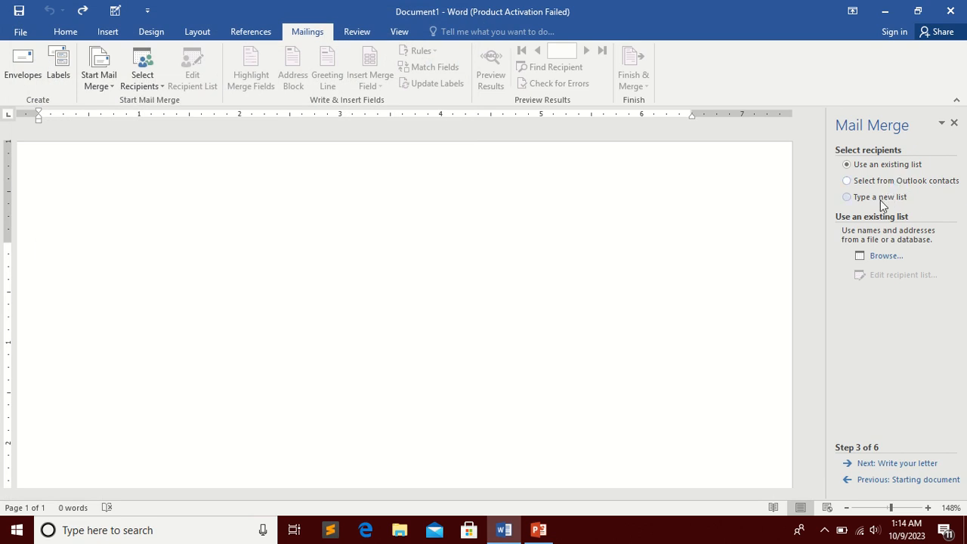
Step: Create a new typed recipient list and bring up its Customize Columns options
{"action": "left_click", "coordinate": [882, 201]}
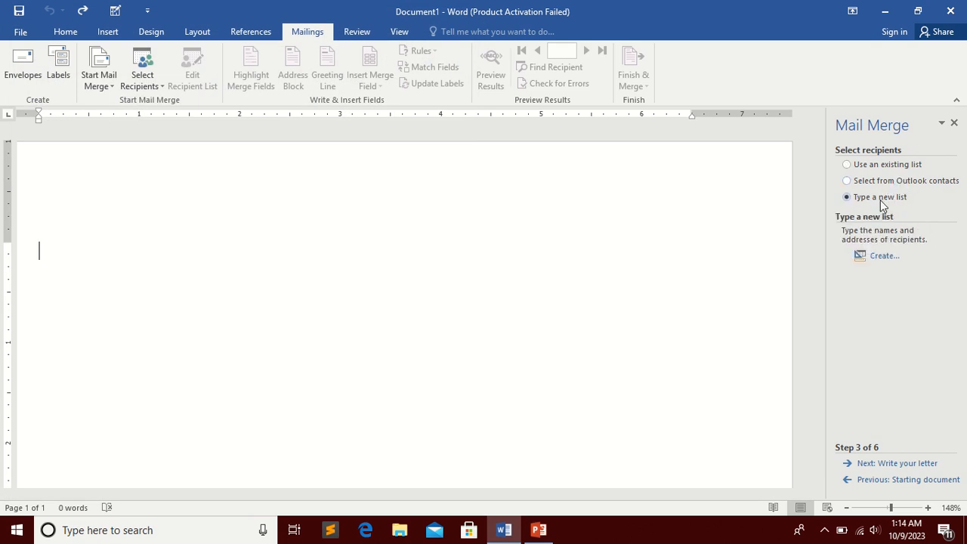
{"action": "left_click", "coordinate": [873, 257]}
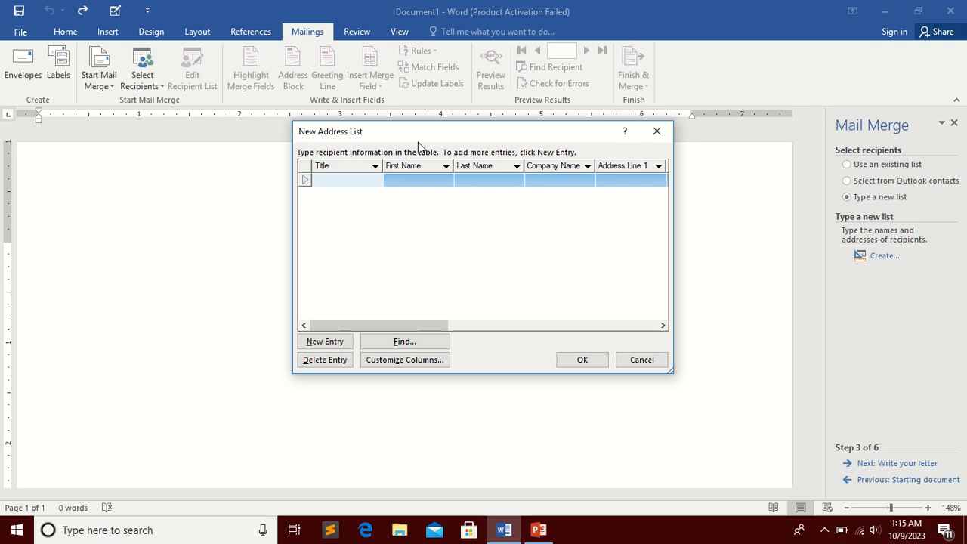
{"action": "left_click_drag", "start_coordinate": [419, 144], "coordinate": [385, 195]}
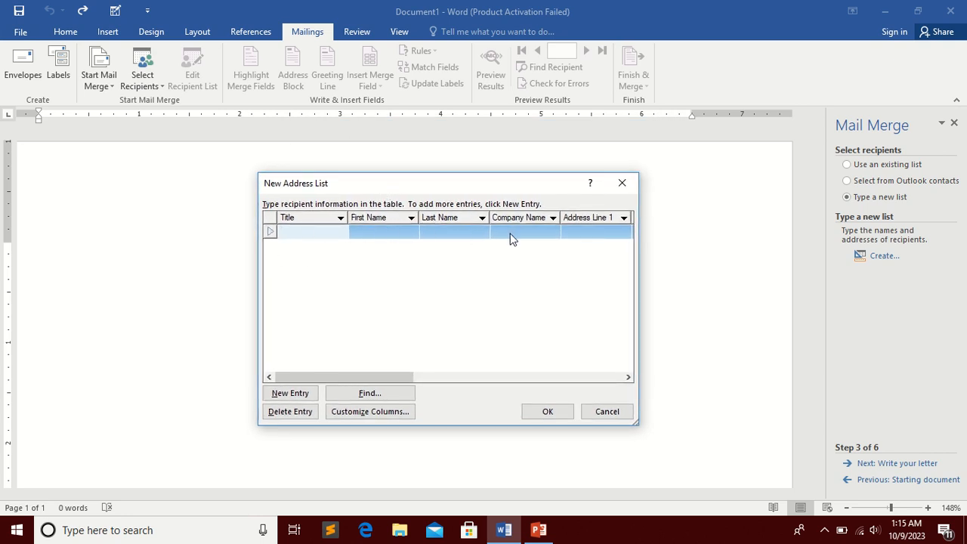
{"action": "left_click_drag", "start_coordinate": [394, 377], "coordinate": [304, 345]}
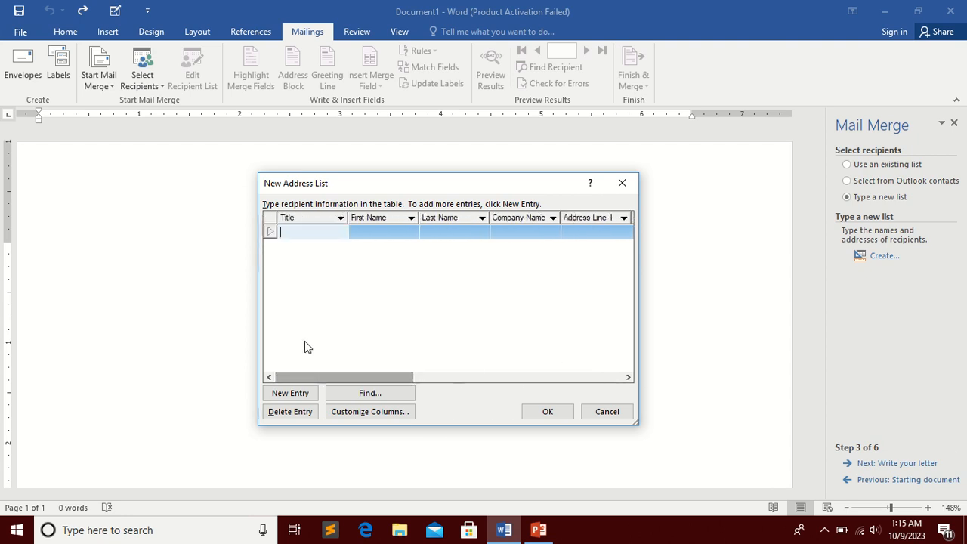
{"action": "left_click", "coordinate": [393, 414]}
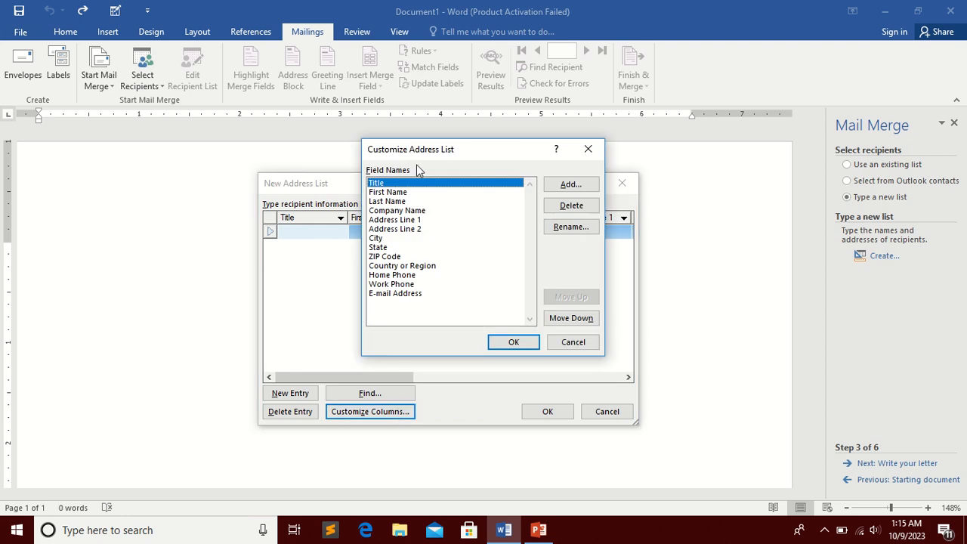
Step: Delete the Title, First Name, Company Name and Address Line 2 fields
{"action": "left_click_drag", "start_coordinate": [437, 162], "coordinate": [482, 194]}
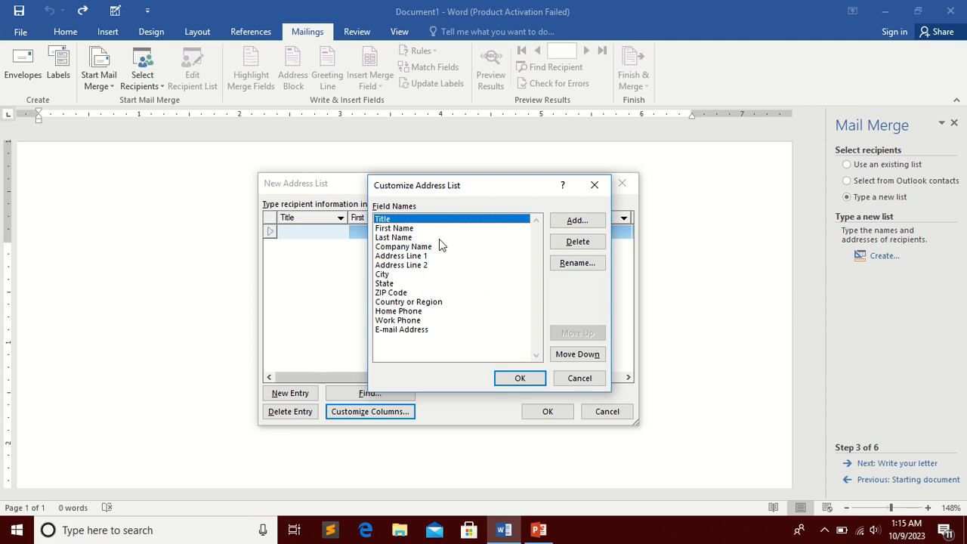
{"action": "left_click_drag", "start_coordinate": [452, 190], "coordinate": [451, 246]}
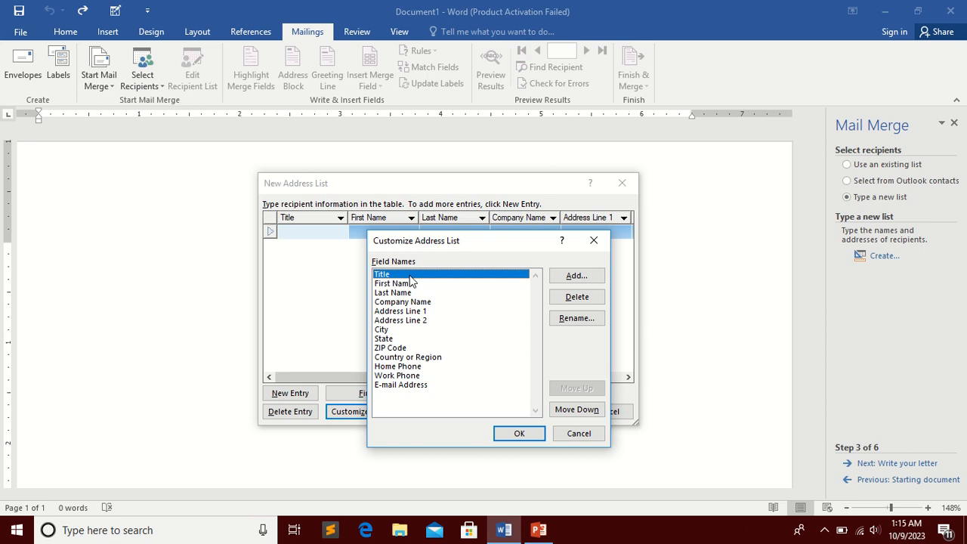
{"action": "left_click", "coordinate": [577, 298]}
{"action": "left_click", "coordinate": [456, 302]}
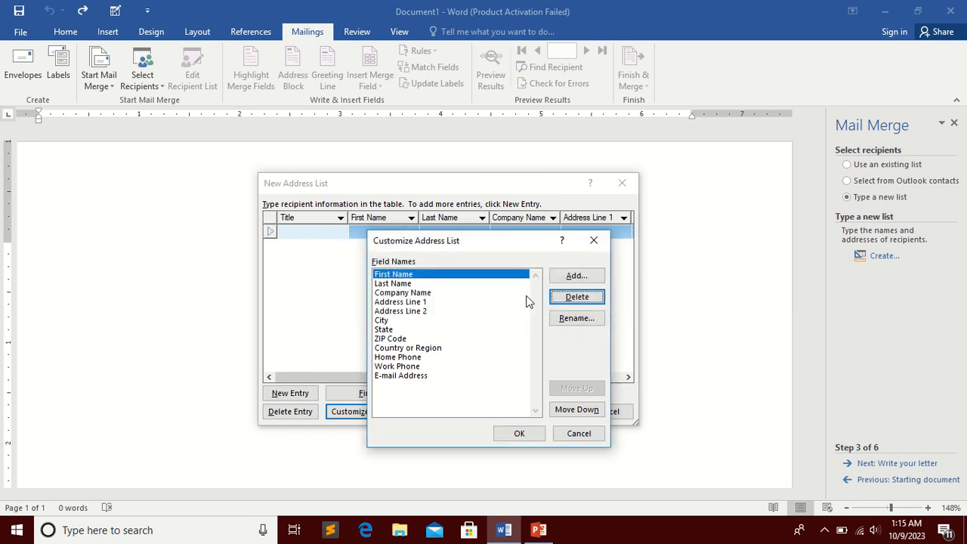
{"action": "left_click", "coordinate": [578, 297]}
{"action": "left_click", "coordinate": [470, 303]}
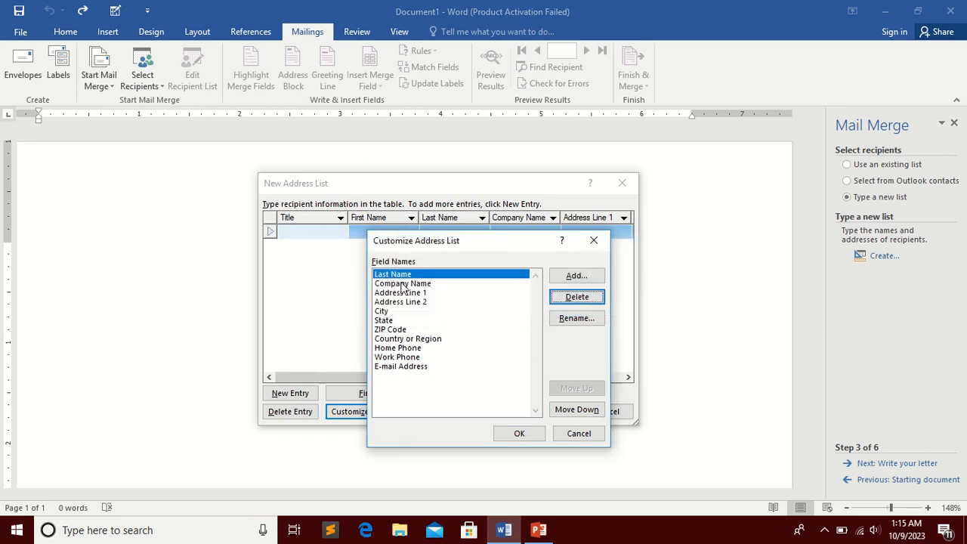
{"action": "left_click", "coordinate": [514, 284]}
{"action": "left_click", "coordinate": [577, 297]}
{"action": "left_click", "coordinate": [459, 304]}
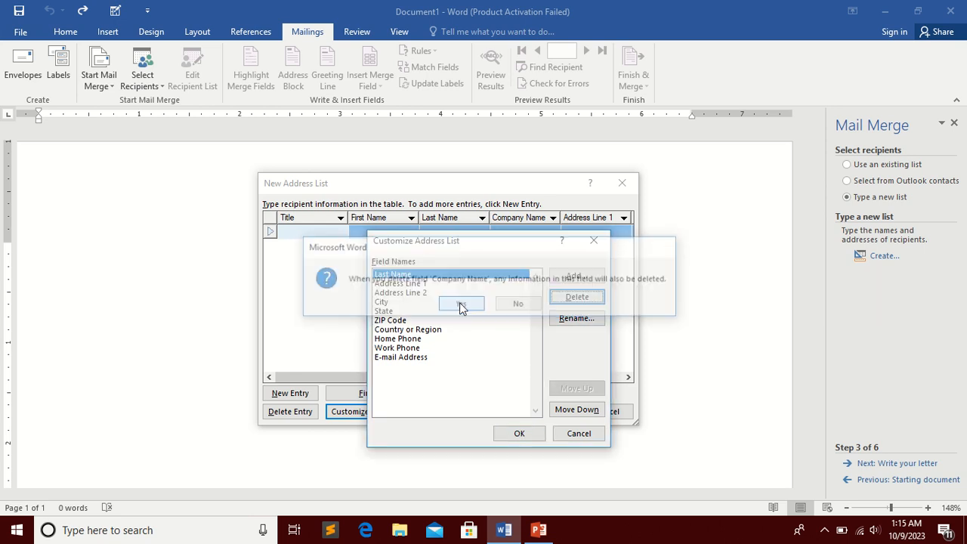
{"action": "left_click", "coordinate": [415, 293]}
{"action": "left_click", "coordinate": [577, 297]}
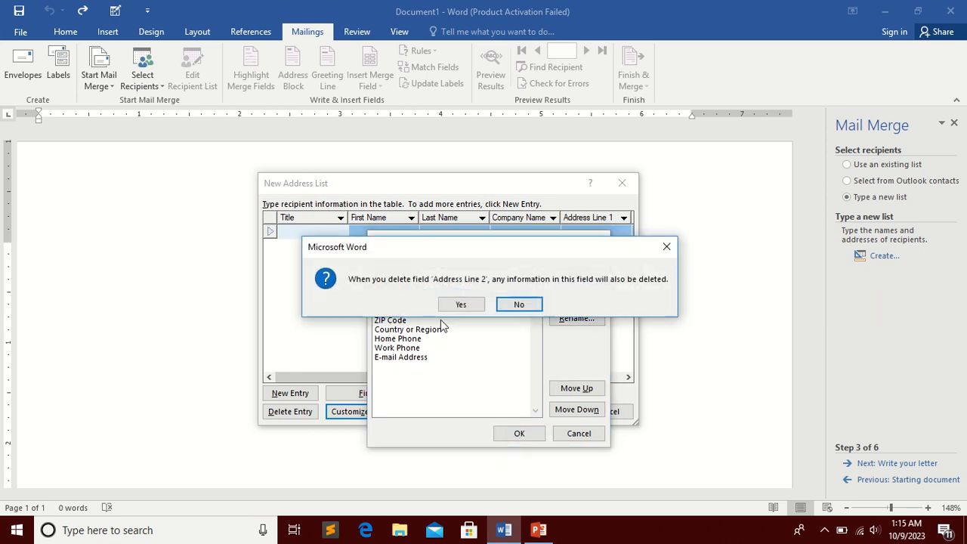
{"action": "left_click", "coordinate": [443, 304]}
Step: Delete State, ZIP Code and Home Phone, then select Last Name for renaming
{"action": "left_click", "coordinate": [387, 302]}
{"action": "left_click", "coordinate": [577, 297]}
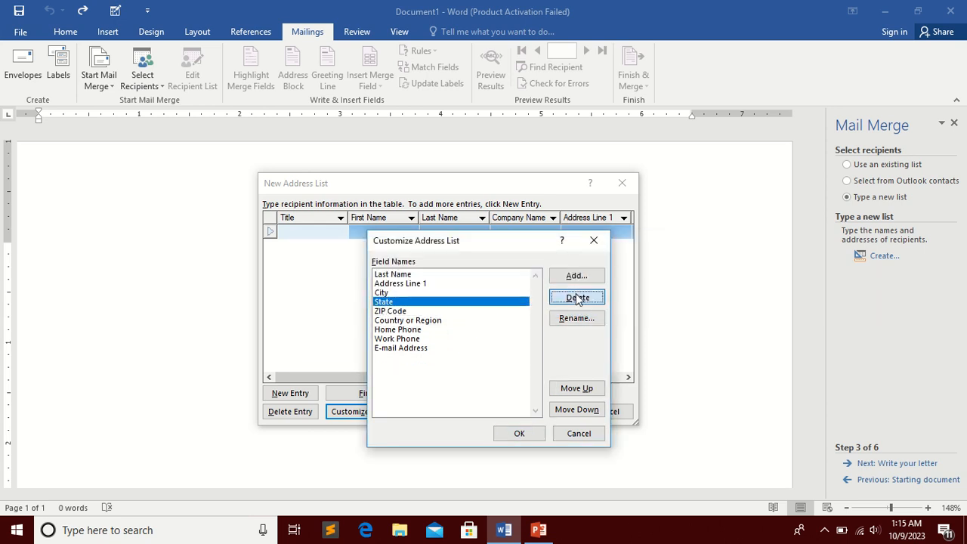
{"action": "left_click", "coordinate": [461, 304]}
{"action": "left_click", "coordinate": [412, 303]}
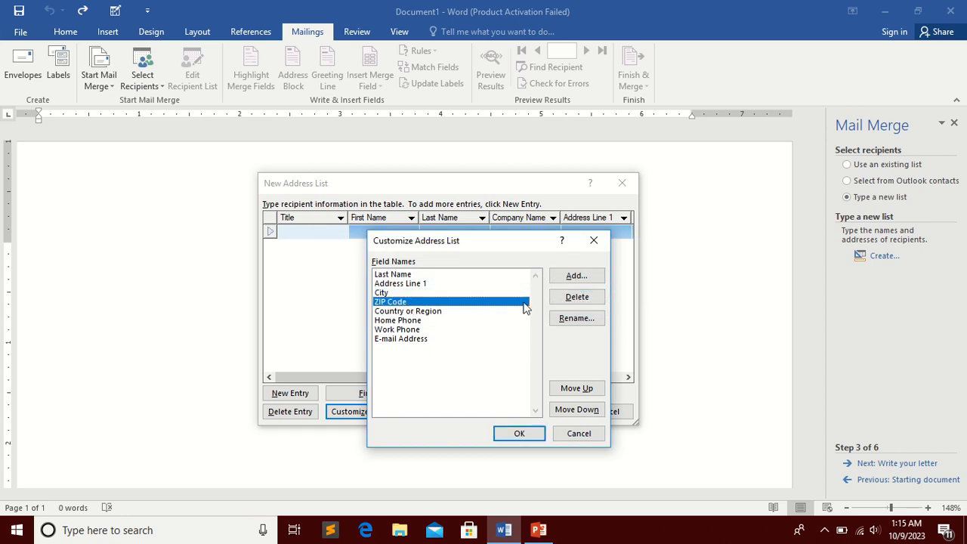
{"action": "left_click", "coordinate": [574, 299]}
{"action": "left_click", "coordinate": [459, 305]}
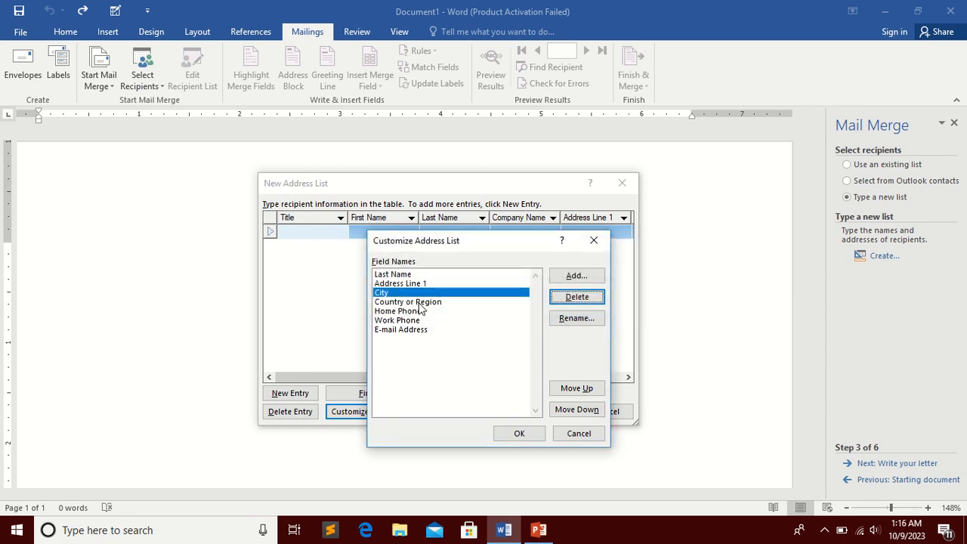
{"action": "left_click", "coordinate": [420, 304]}
{"action": "left_click", "coordinate": [420, 312]}
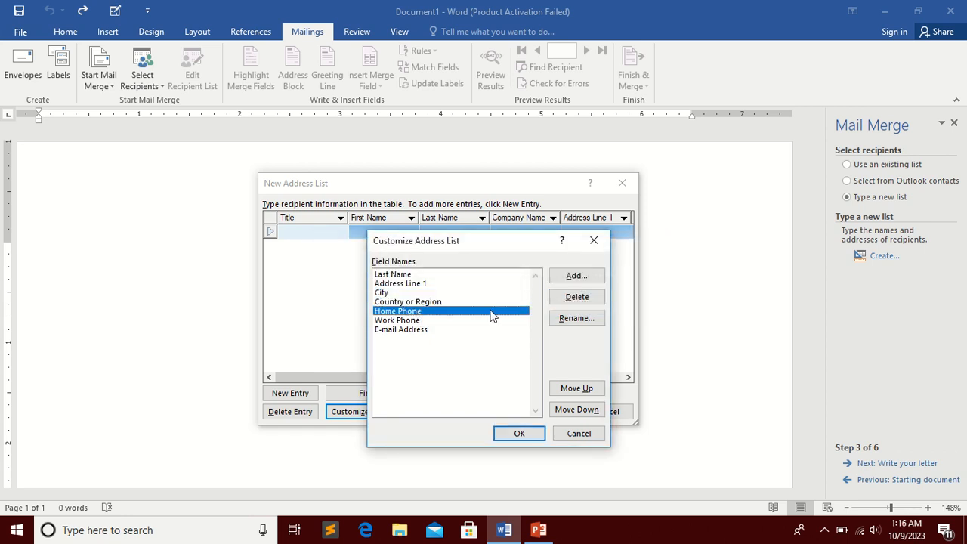
{"action": "left_click", "coordinate": [585, 302]}
{"action": "left_click", "coordinate": [460, 305]}
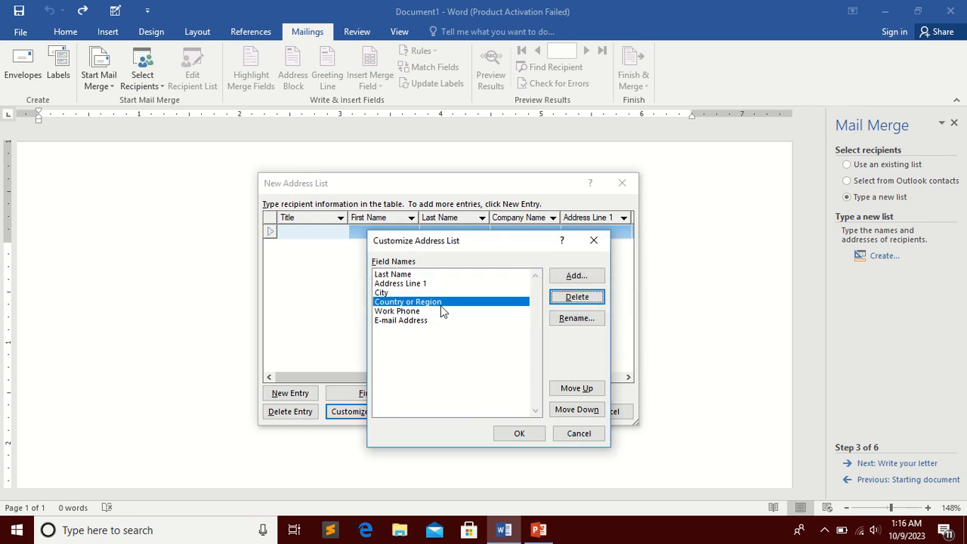
{"action": "left_click", "coordinate": [404, 275]}
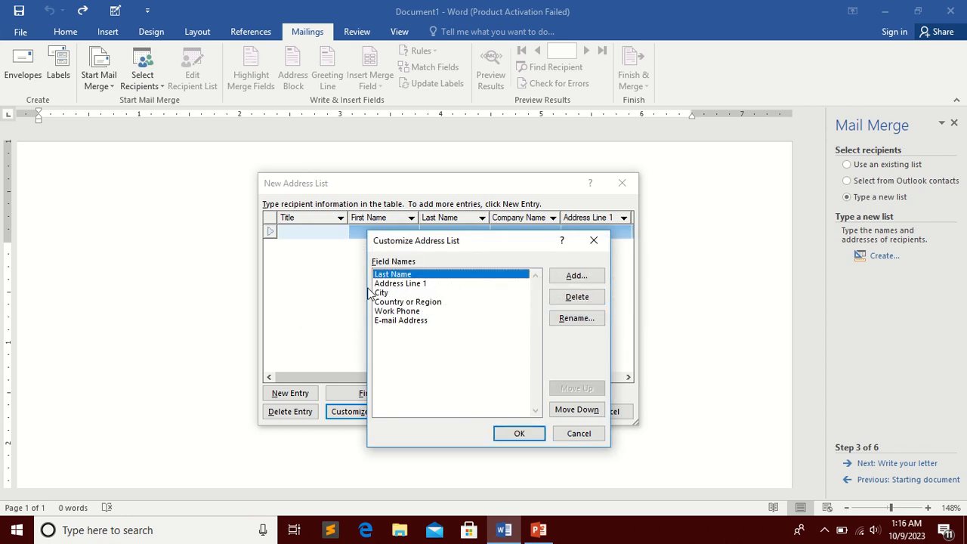
{"action": "left_click", "coordinate": [575, 318]}
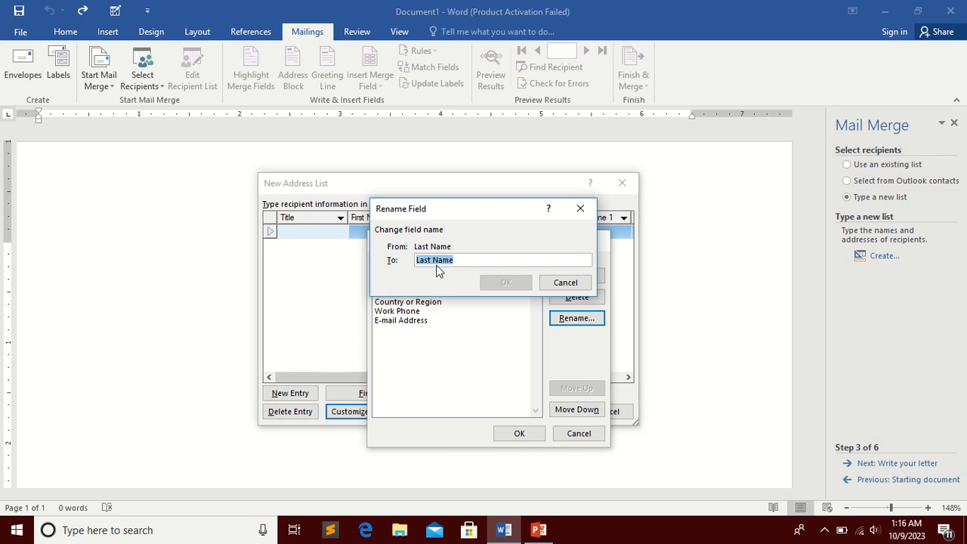
Step: Rename the Last Name field to 'Name' and apply the customized columns
{"action": "left_click", "coordinate": [435, 261]}
{"action": "key", "text": "BackSpace"}
{"action": "key", "text": "BackSpace"}
{"action": "key", "text": "BackSpace"}
{"action": "key", "text": "BackSpace"}
{"action": "key", "text": "BackSpace"}
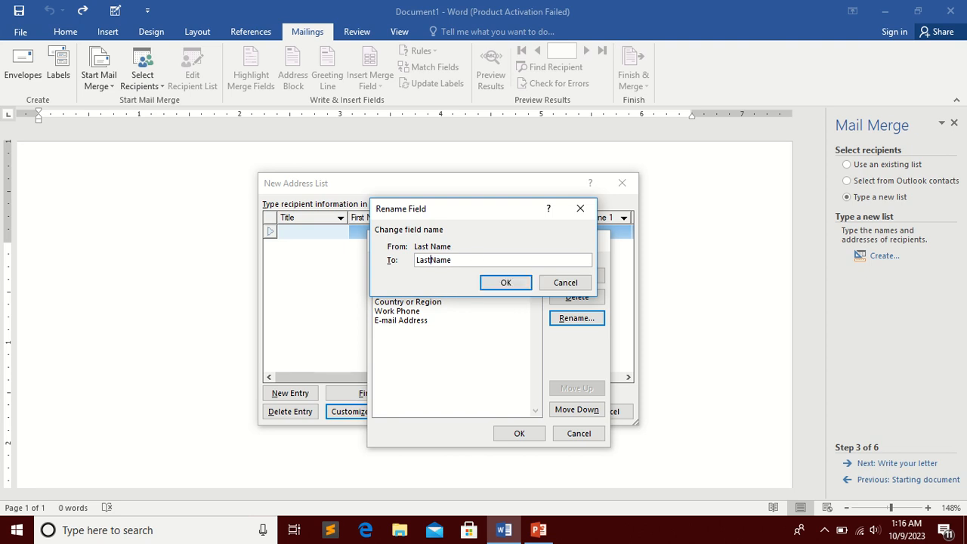
{"action": "left_click", "coordinate": [495, 280]}
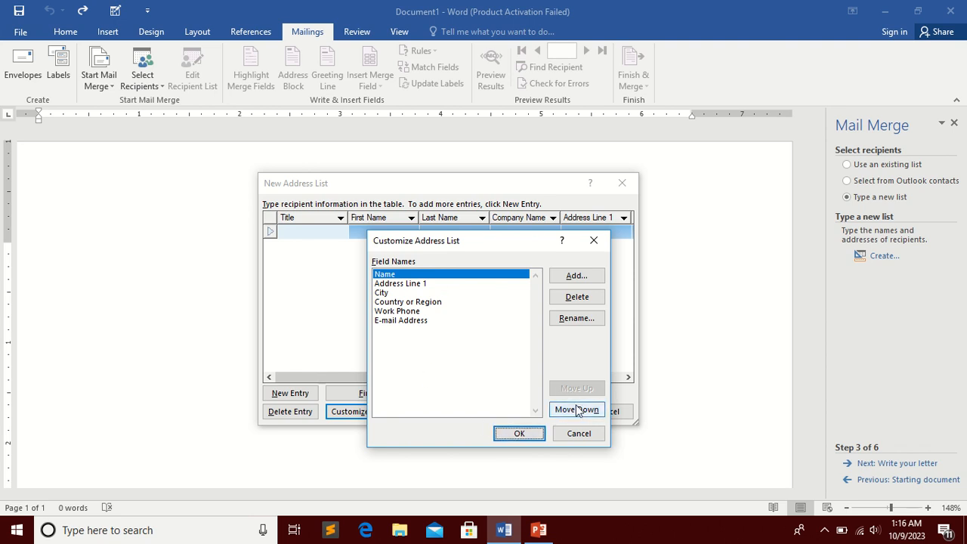
{"action": "left_click", "coordinate": [527, 435]}
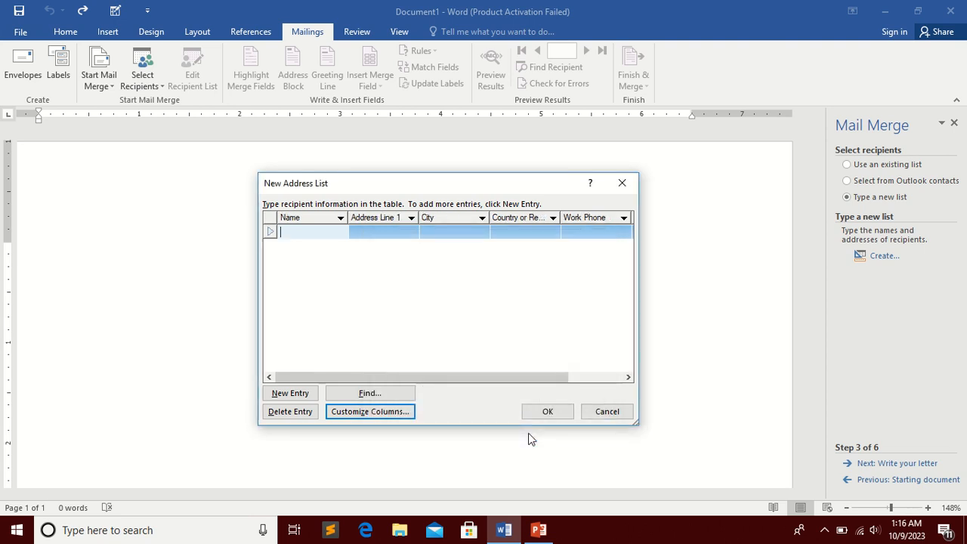
Step: Enter the first recipient's name, street address and city
{"action": "left_click_drag", "start_coordinate": [362, 378], "coordinate": [328, 375]}
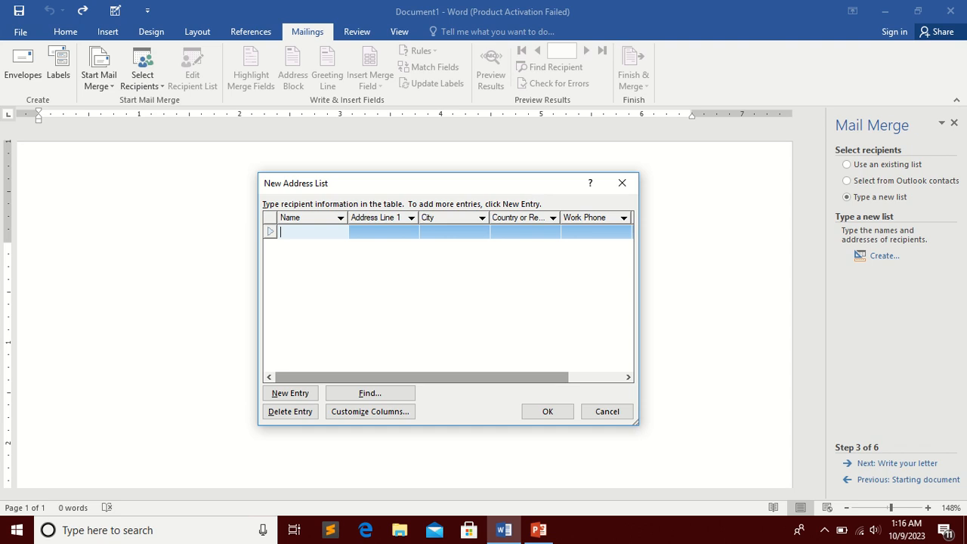
{"action": "type", "text": "name"}
{"action": "key", "text": "BackSpace"}
{"action": "key", "text": "BackSpace"}
{"action": "key", "text": "BackSpace"}
{"action": "key", "text": "BackSpace"}
{"action": "key", "text": "Tab"}
{"action": "type", "text": "fjds fkldsj jfkl sj df"}
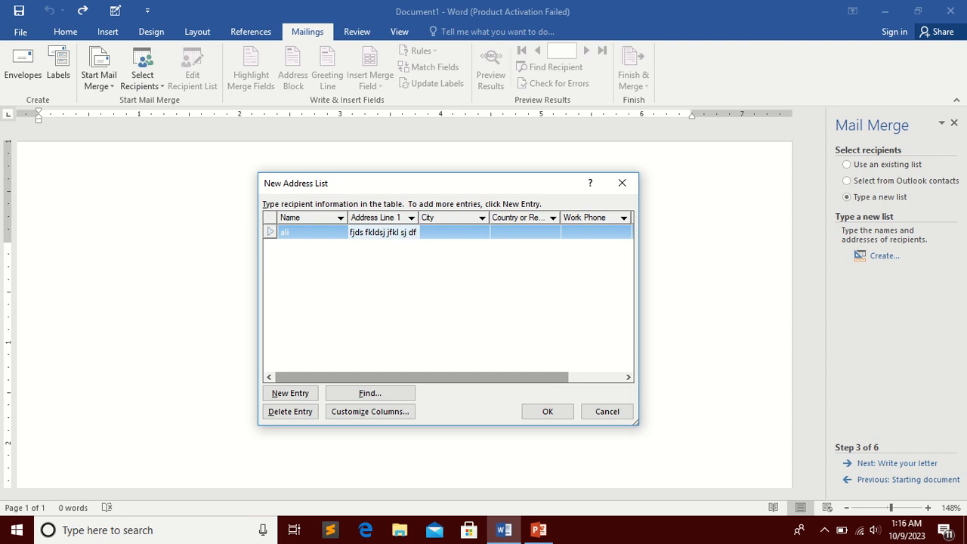
{"action": "key", "text": "Tab"}
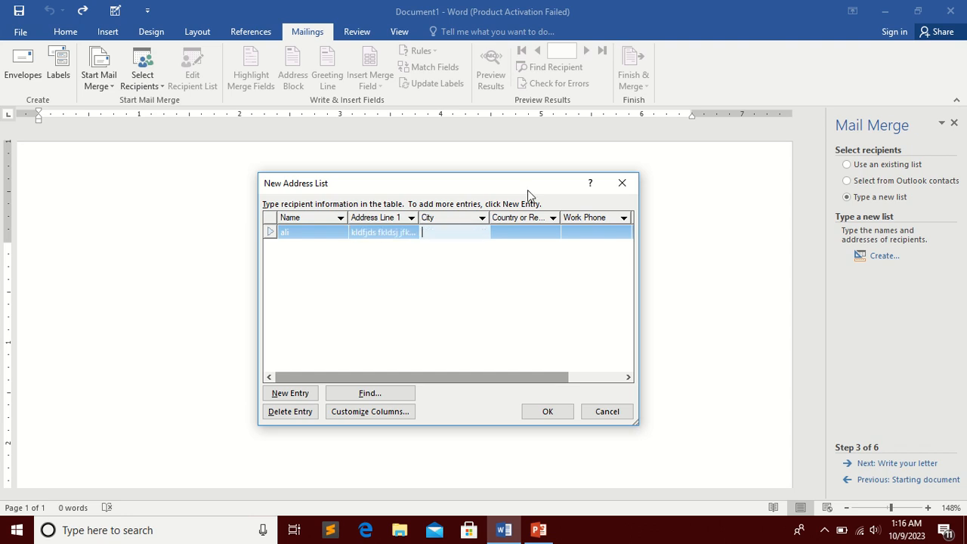
{"action": "type", "text": "hyderabad"}
{"action": "key", "text": "Tab"}
Step: Add the first recipient's country, work phone and e-mail, then add a new entry
{"action": "type", "text": "pa"}
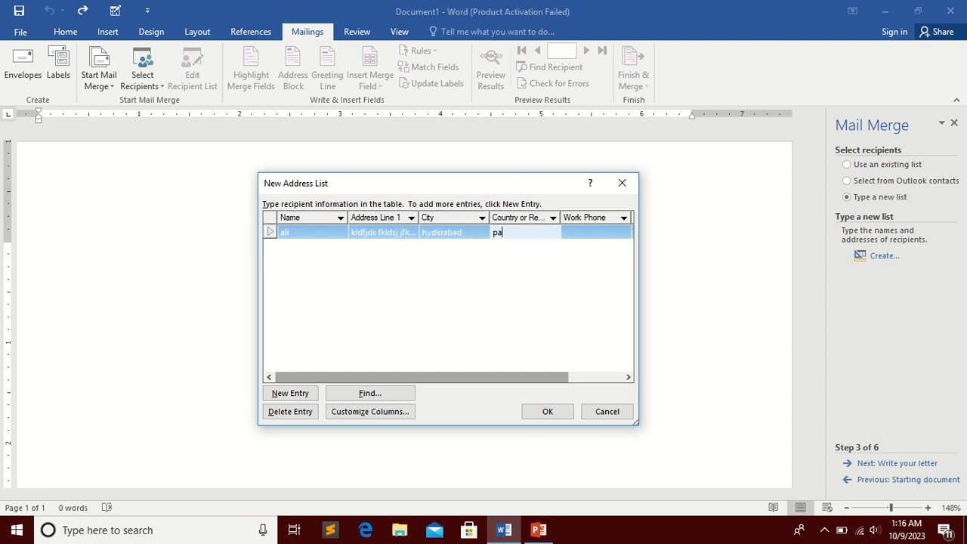
{"action": "type", "text": "kistan"}
{"action": "key", "text": "Tab"}
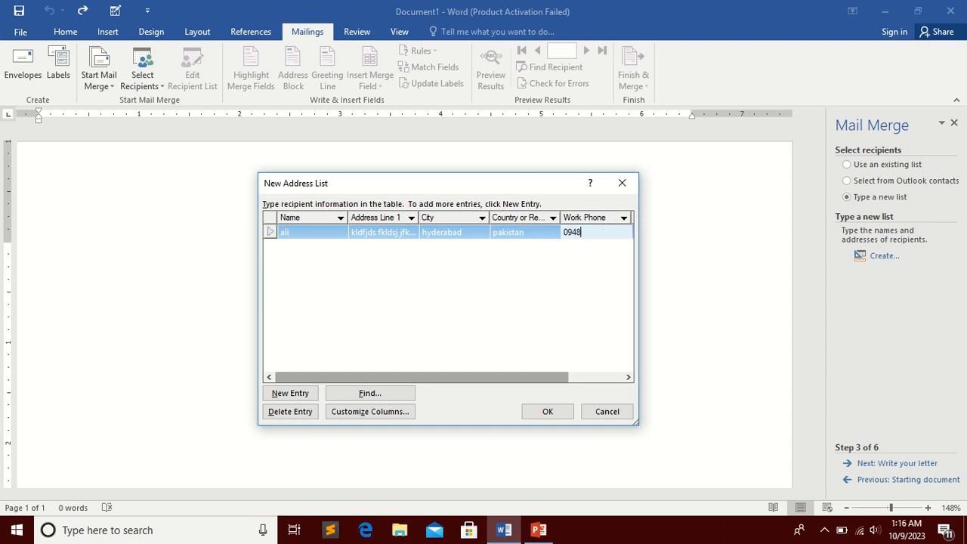
{"action": "key", "text": "Tab"}
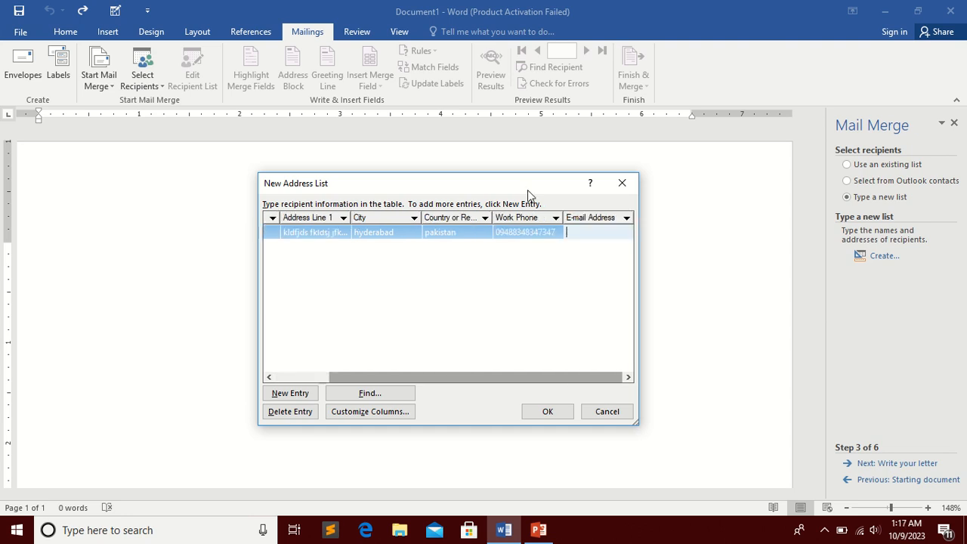
{"action": "key", "text": "shift+Left"}
{"action": "key", "text": "shift+Left"}
{"action": "key", "text": "shift+Left"}
{"action": "key", "text": "shift+Left"}
{"action": "key", "text": "shift+Left"}
{"action": "key", "text": "shift+Left"}
{"action": "key", "text": "shift+Left"}
{"action": "key", "text": "shift+Left"}
{"action": "key", "text": "shift+Left"}
{"action": "key", "text": "shift+Left"}
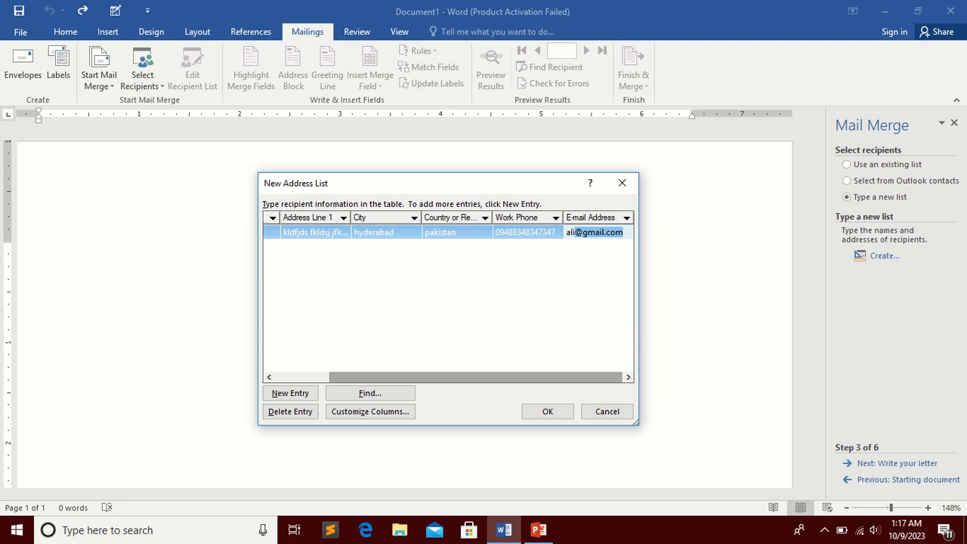
{"action": "key", "text": "Right"}
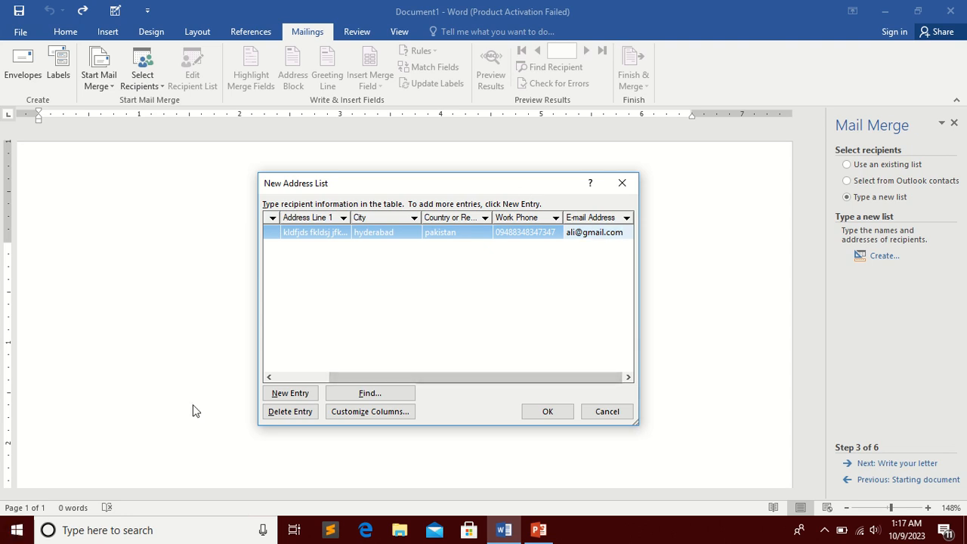
{"action": "left_click", "coordinate": [271, 395]}
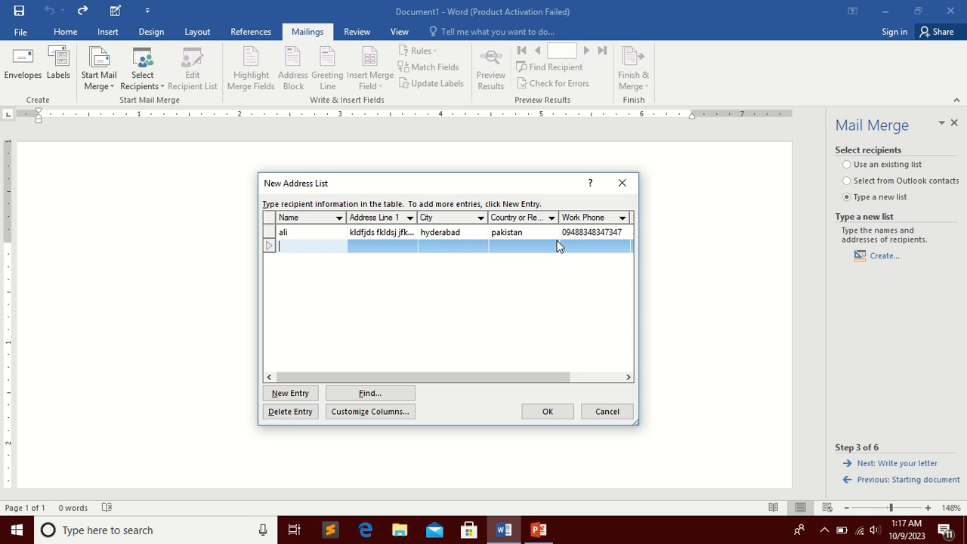
Step: Enter the second recipient's name, address, city, country, work phone and e-mail, opening a third row
{"action": "type", "text": "hammad"}
{"action": "key", "text": "Tab"}
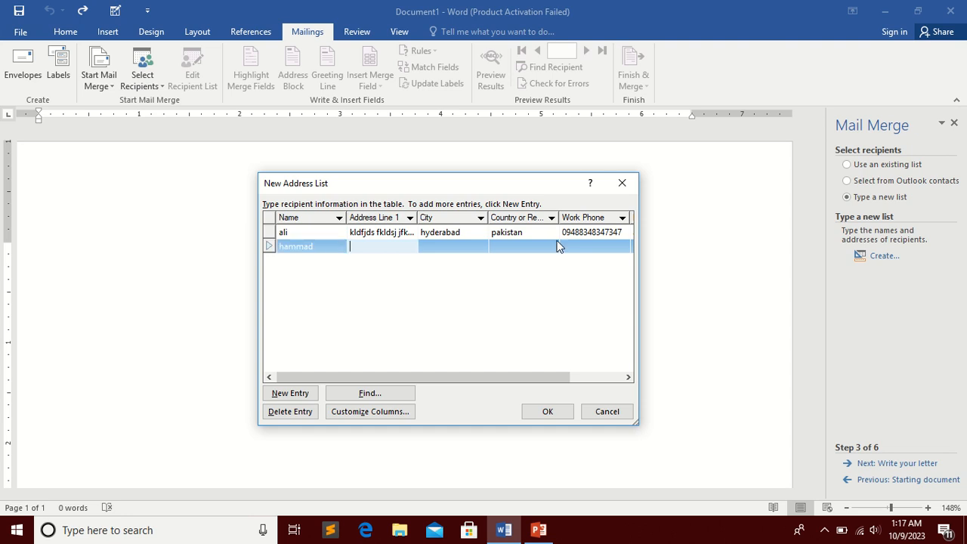
{"action": "type", "text": "kljdfklsjd"}
{"action": "type", "text": "flksjdfdsklf"}
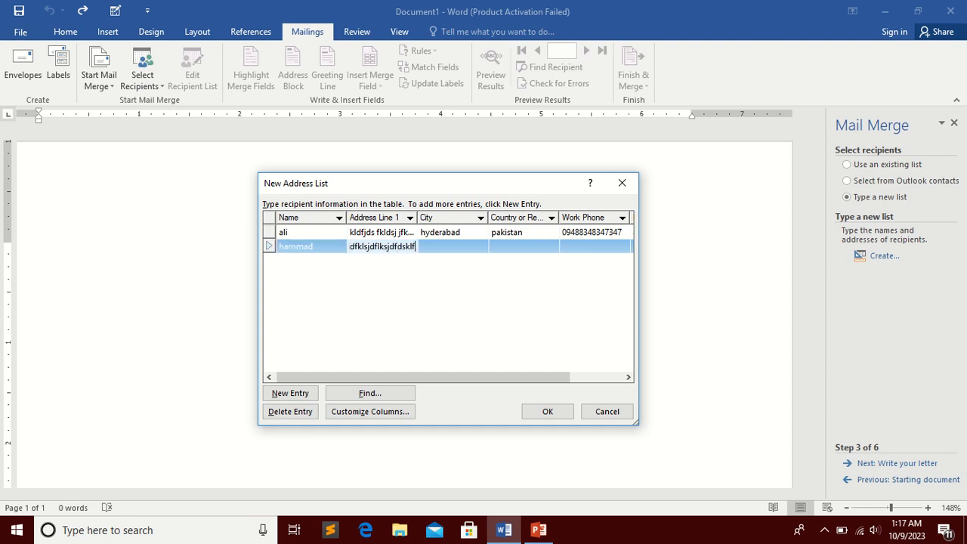
{"action": "key", "text": "Tab"}
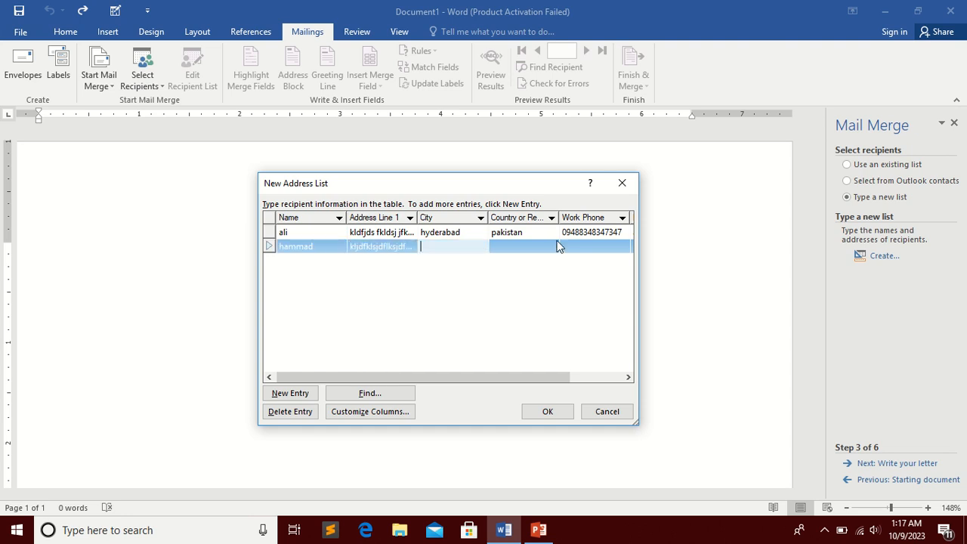
{"action": "type", "text": "hyderabad"}
{"action": "key", "text": "Tab"}
{"action": "type", "text": "pa"}
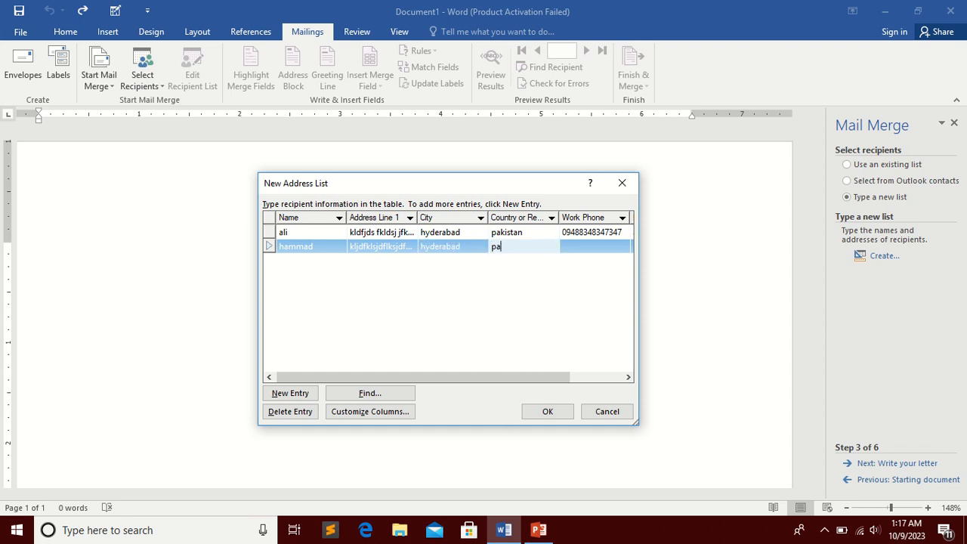
{"action": "type", "text": "kisr"}
{"action": "type", "text": "an"}
{"action": "key", "text": "Tab"}
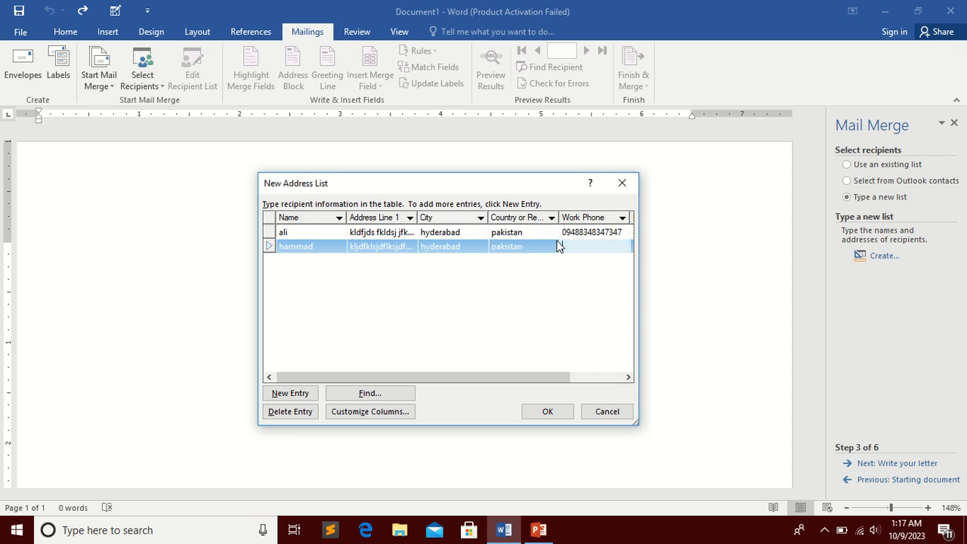
{"action": "key", "text": "Tab"}
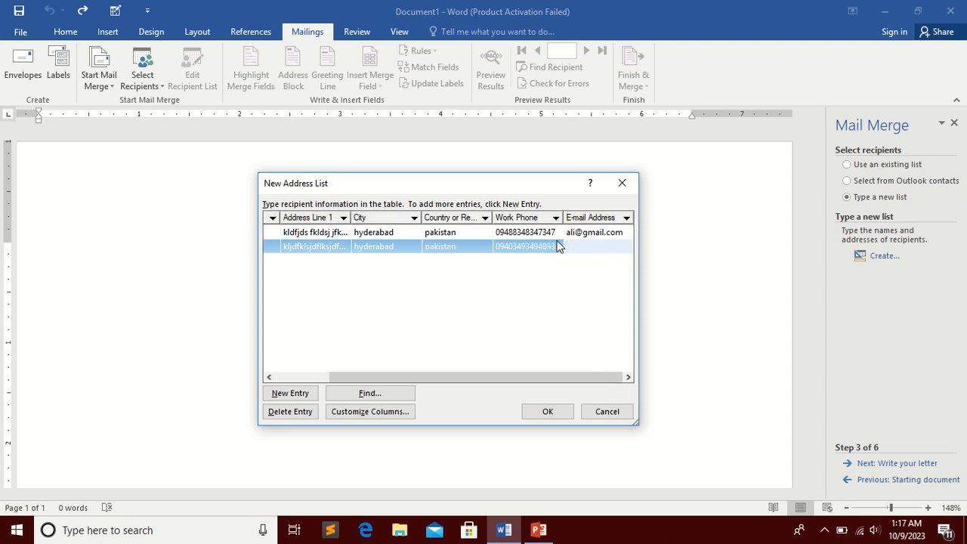
{"action": "key", "text": "Tab"}
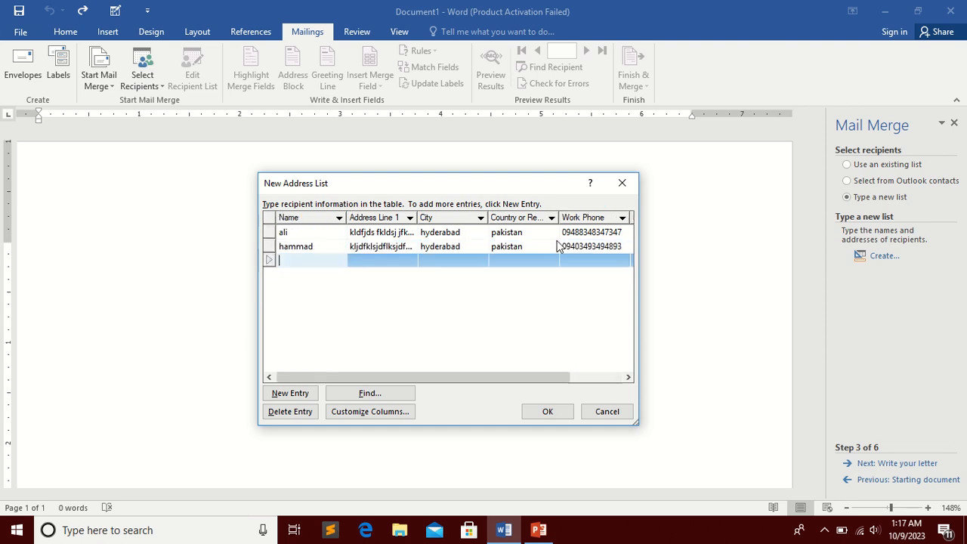
Step: Enter the third recipient's name and street address in the new list row
{"action": "type", "text": "kashan"}
{"action": "key", "text": "Tab"}
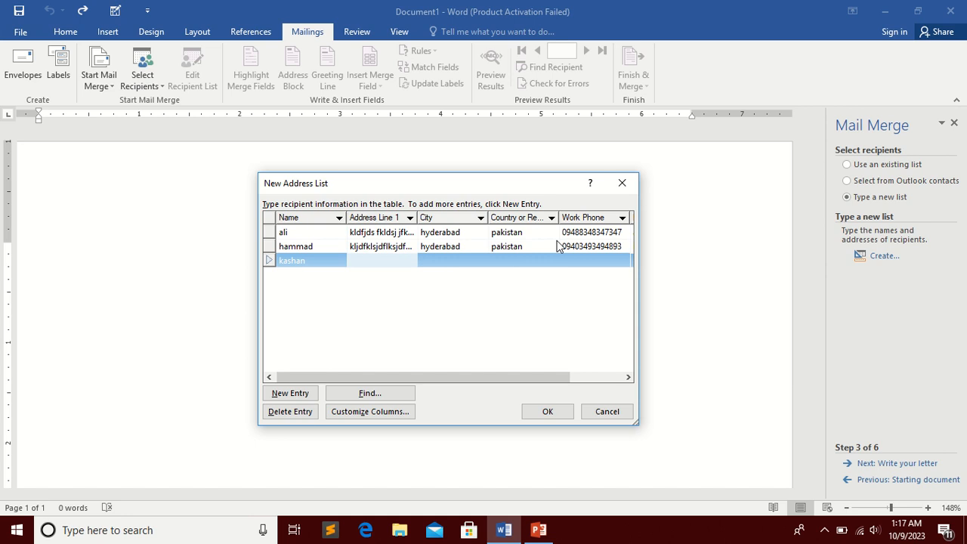
{"action": "type", "text": "kjdkfslkdjfslkdjf"}
{"action": "key", "text": "Tab"}
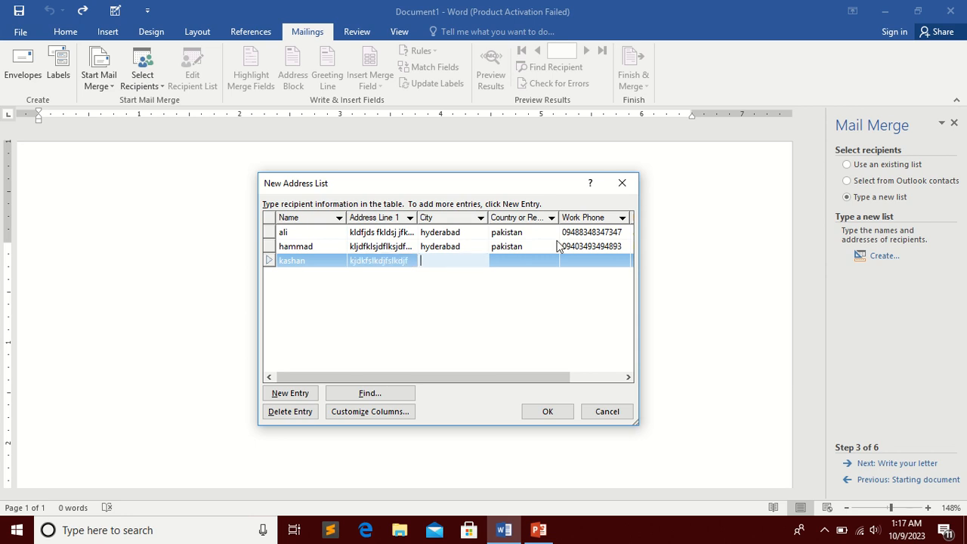
Step: Change the second recipient's city to karachi
{"action": "left_click", "coordinate": [435, 248]}
{"action": "type", "text": "karachi"}
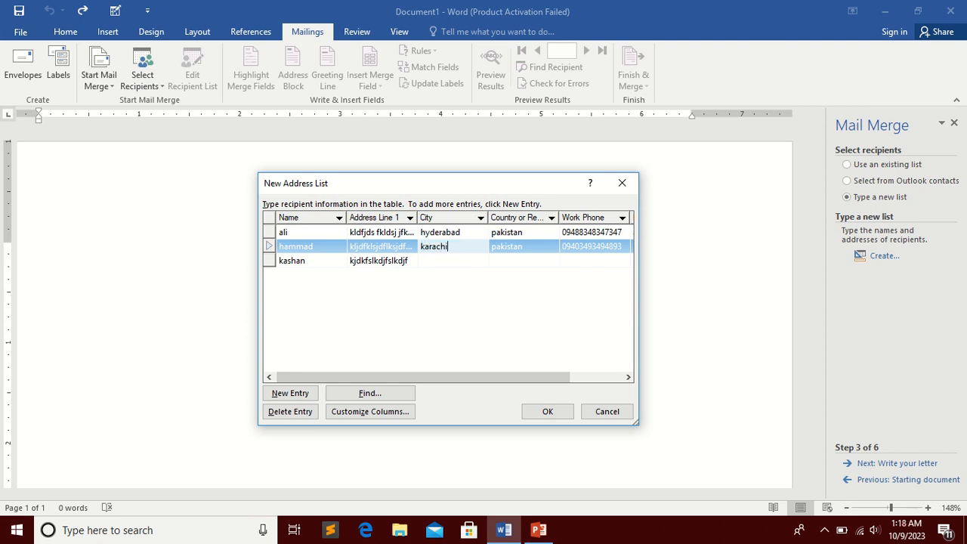
{"action": "left_click", "coordinate": [430, 272]}
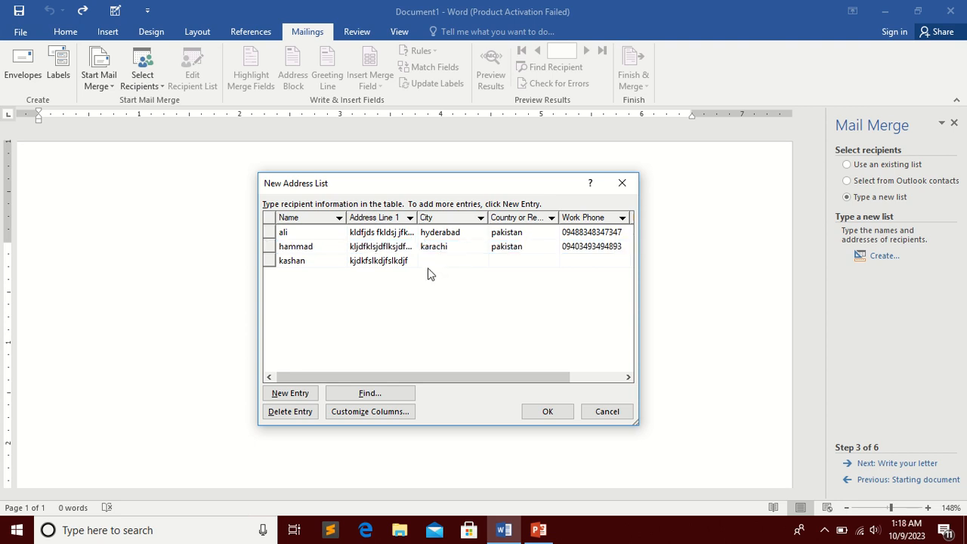
Step: Give the third recipient city islamabad, country pakistan, a work phone and e-mail, then open Find Entry
{"action": "left_click", "coordinate": [448, 262]}
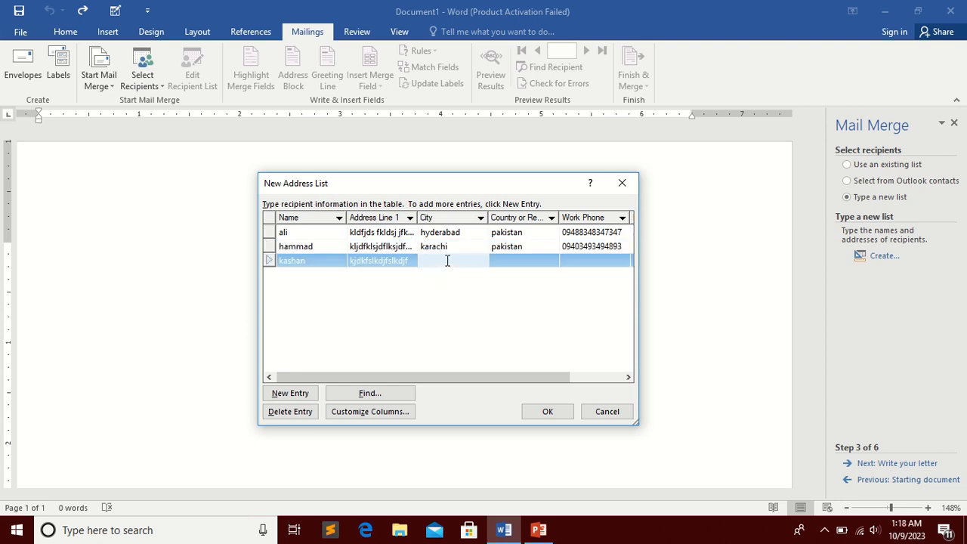
{"action": "type", "text": "islamabad"}
{"action": "key", "text": "Tab"}
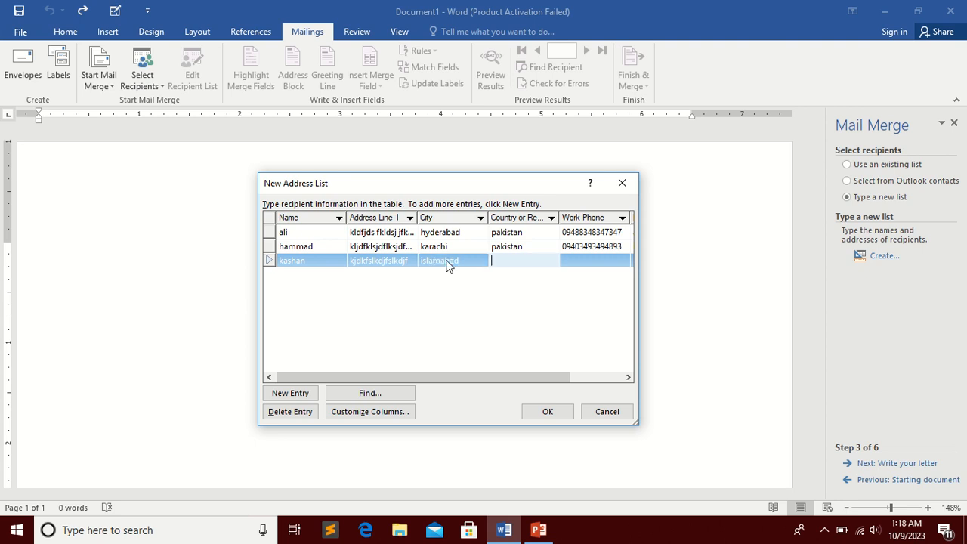
{"action": "type", "text": "pakistan"}
{"action": "key", "text": "Tab"}
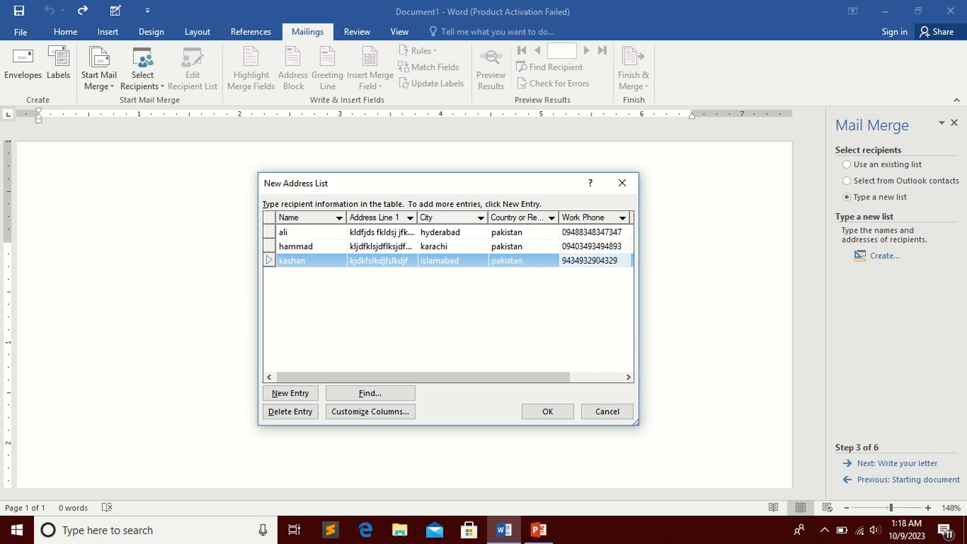
{"action": "key", "text": "Tab"}
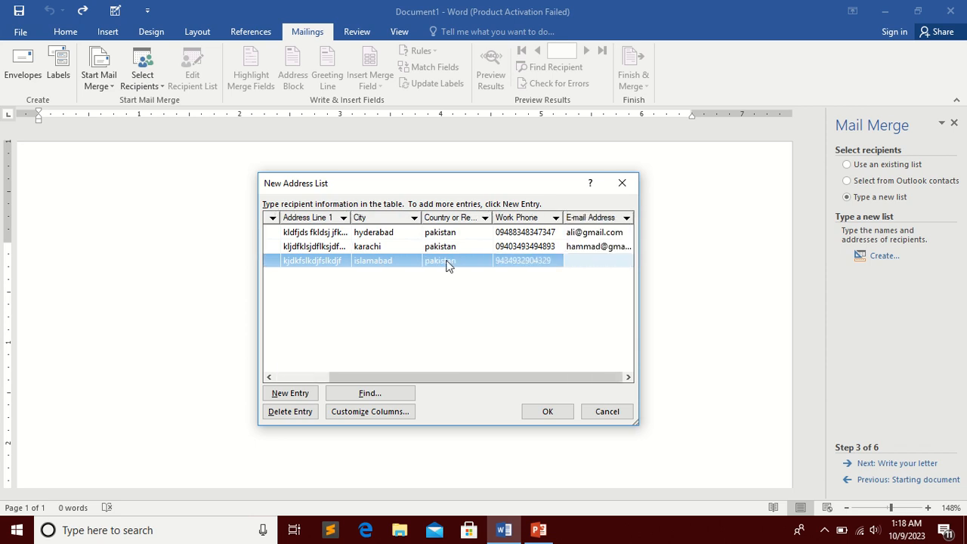
{"action": "left_click_drag", "start_coordinate": [426, 373], "coordinate": [301, 372]}
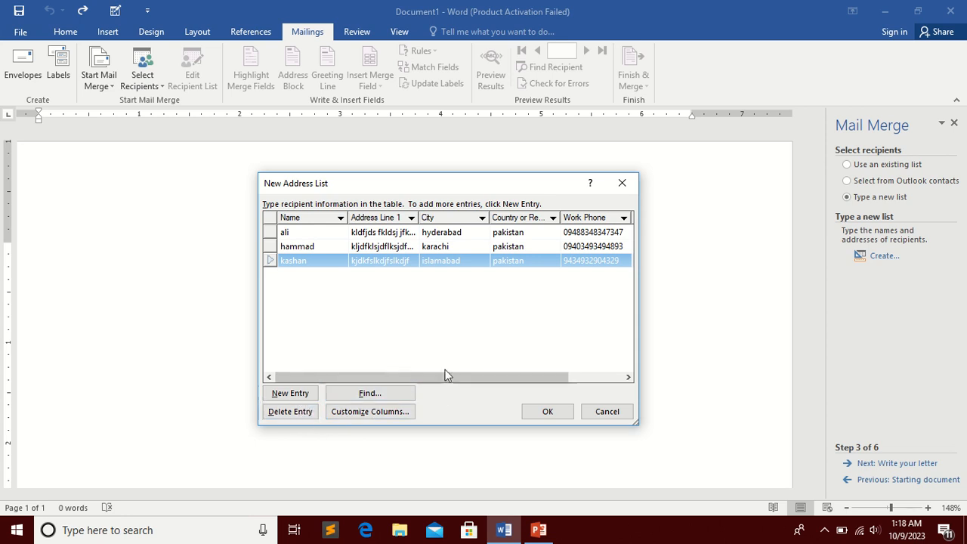
{"action": "left_click", "coordinate": [404, 399]}
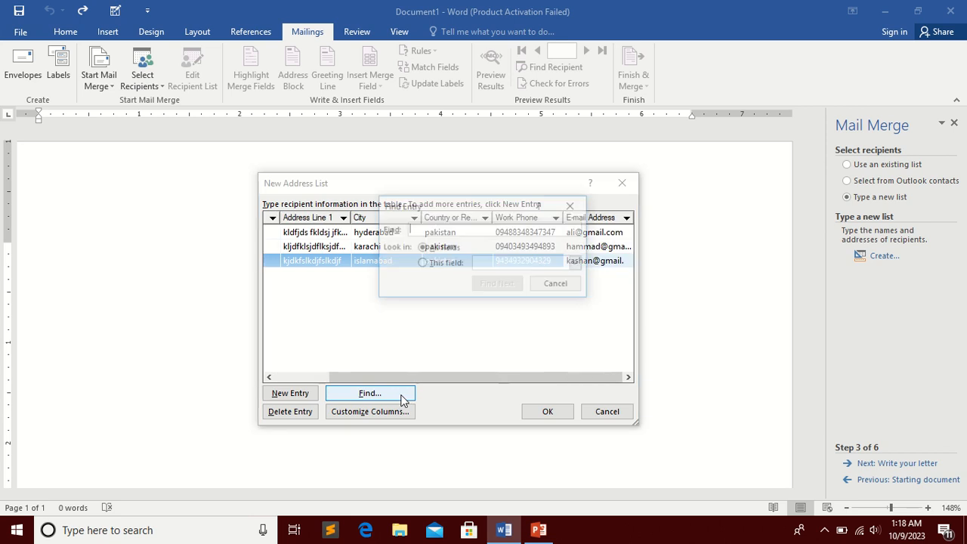
Step: Move the Find Entry dialog aside and keep the search set to All fields
{"action": "left_click_drag", "start_coordinate": [452, 205], "coordinate": [443, 297]}
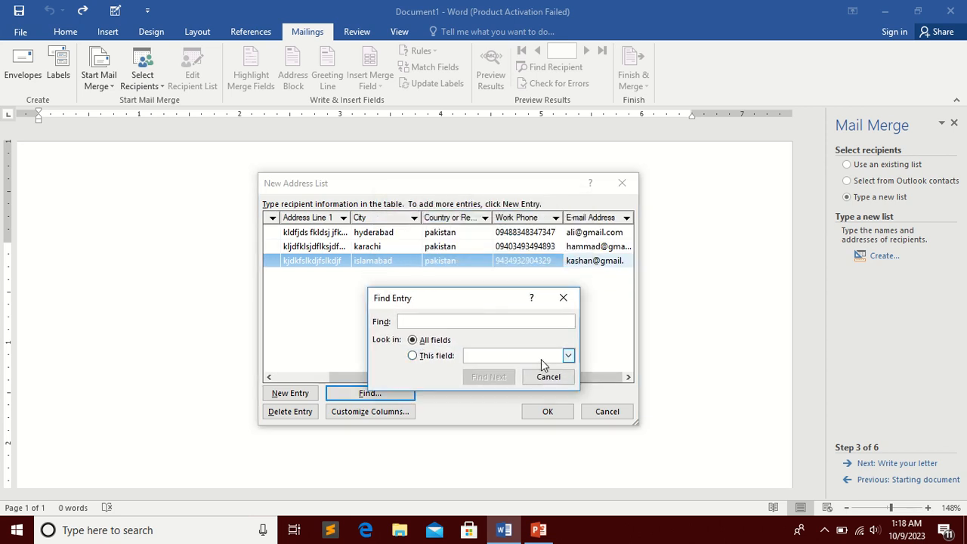
{"action": "left_click", "coordinate": [568, 356]}
{"action": "left_click", "coordinate": [568, 356]}
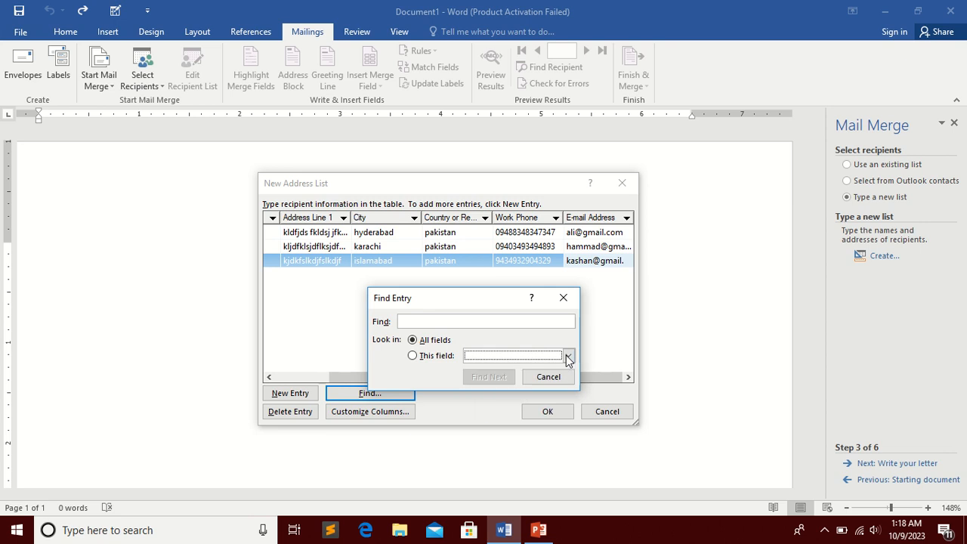
{"action": "left_click", "coordinate": [417, 358]}
{"action": "left_click", "coordinate": [568, 357]}
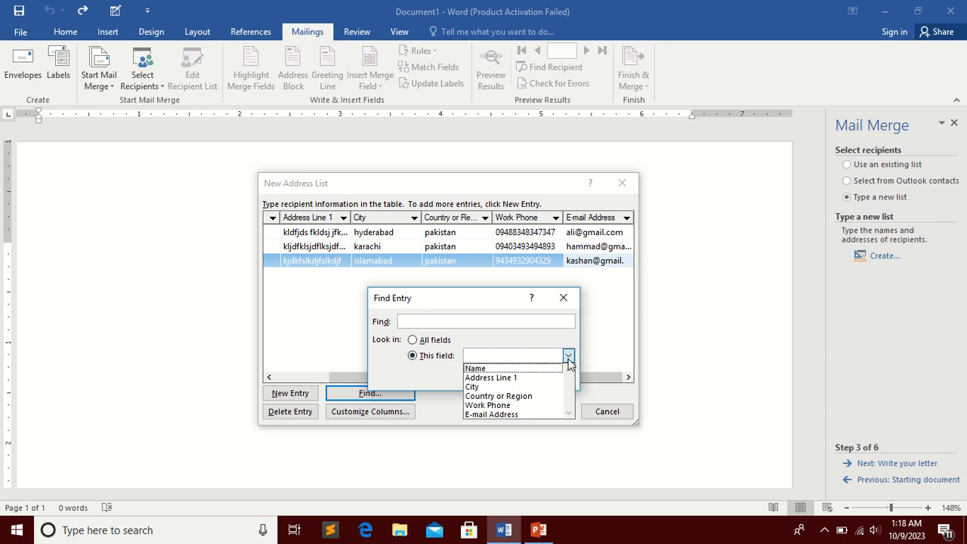
{"action": "left_click", "coordinate": [420, 341]}
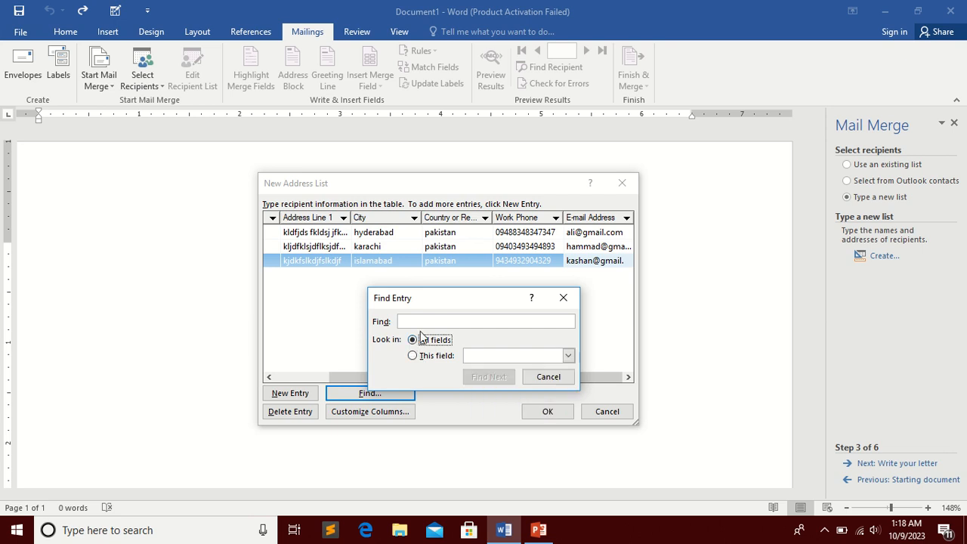
Step: Search the list for hyderabad, find next matches, dismiss the message and close the search
{"action": "left_click", "coordinate": [441, 322]}
{"action": "type", "text": "h"}
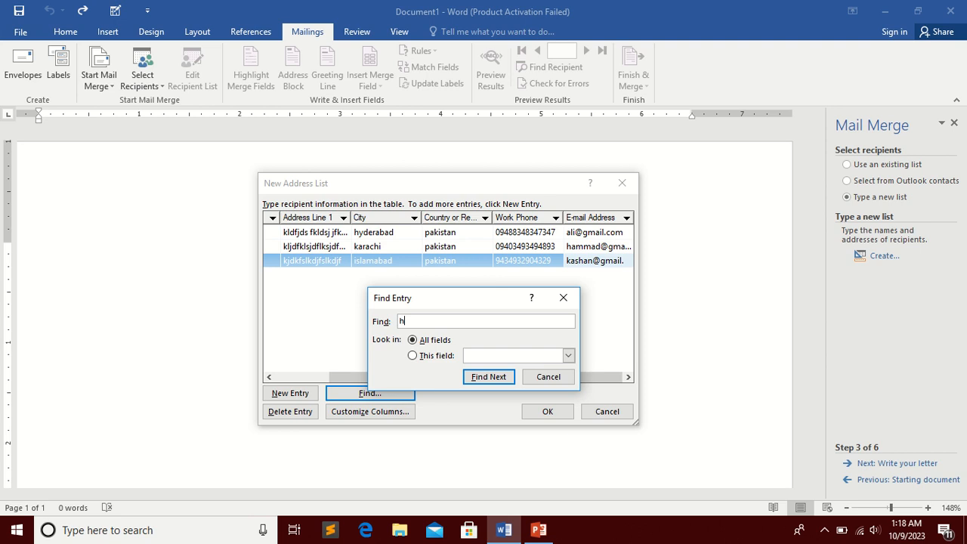
{"action": "type", "text": "yderabad"}
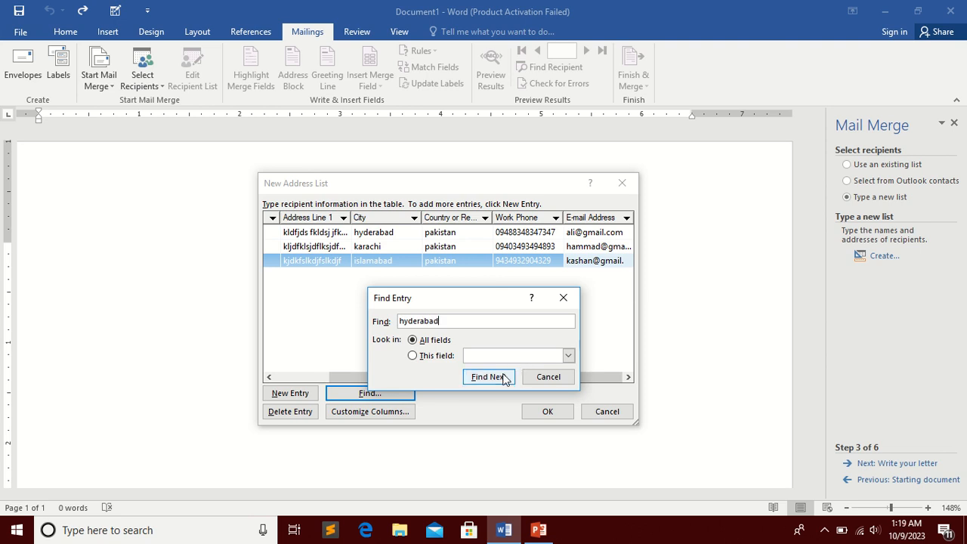
{"action": "left_click", "coordinate": [505, 379]}
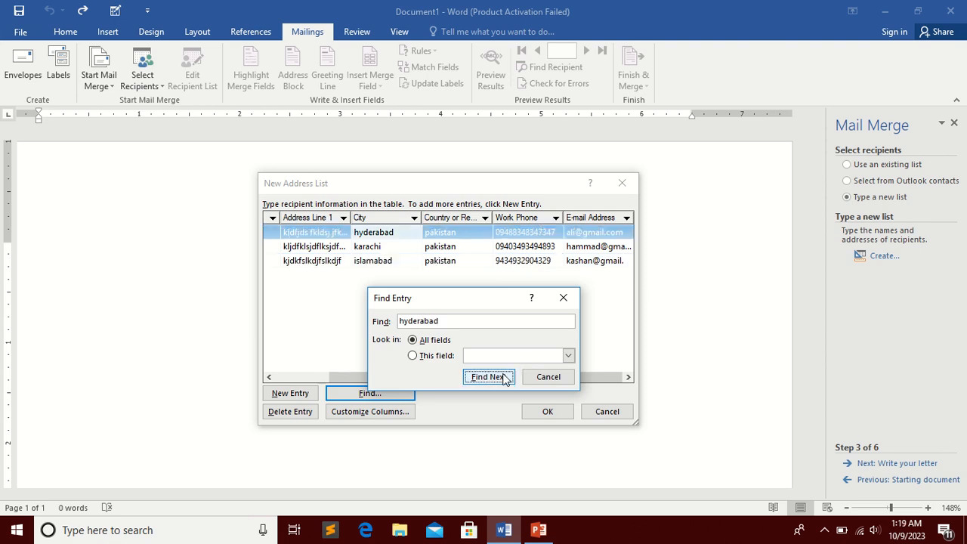
{"action": "left_click", "coordinate": [505, 378]}
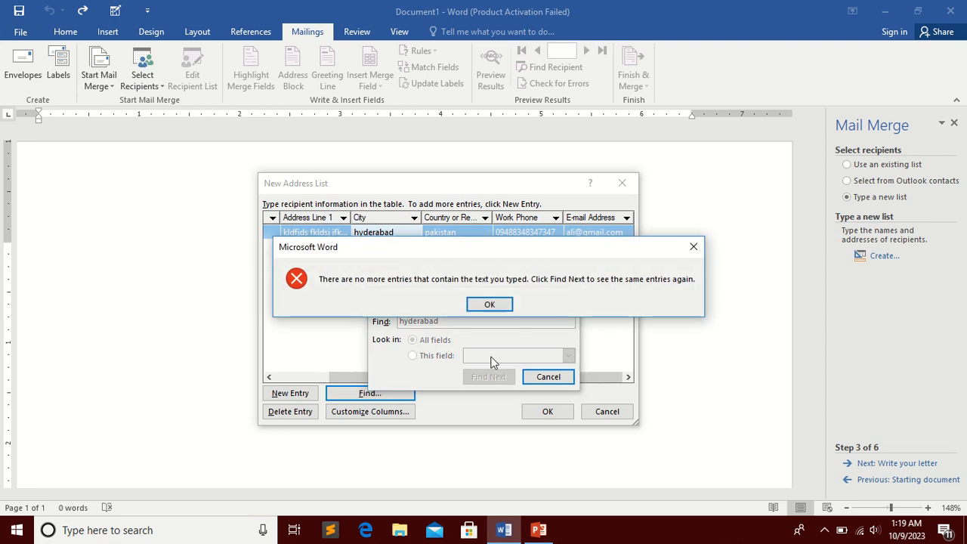
{"action": "left_click", "coordinate": [505, 305]}
{"action": "left_click", "coordinate": [561, 299]}
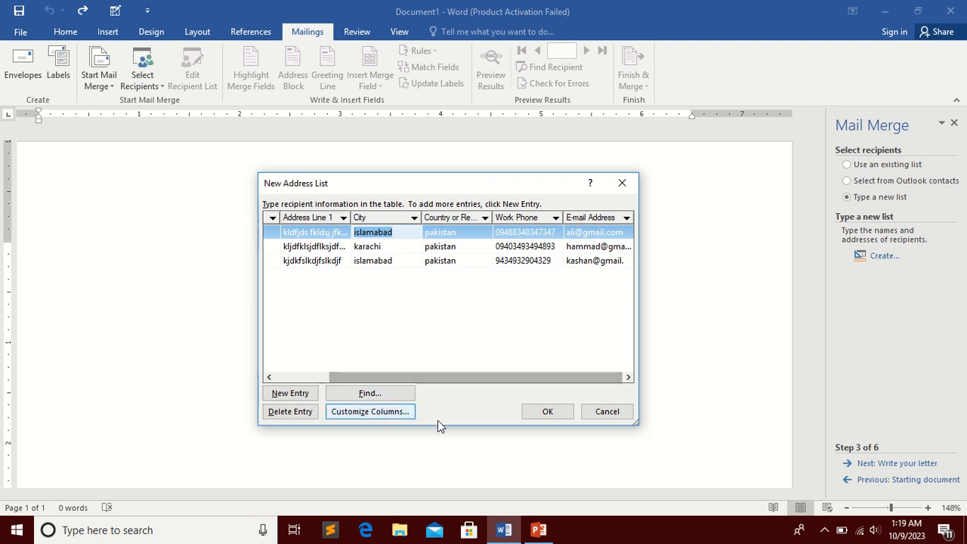
Step: Finish the address list and save it as student on the data (E:) drive
{"action": "left_click", "coordinate": [540, 417]}
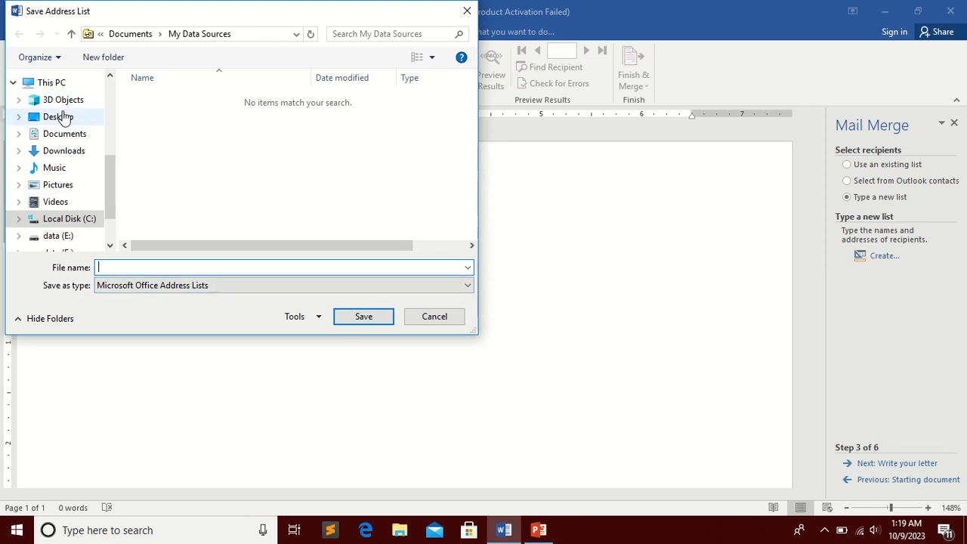
{"action": "left_click", "coordinate": [66, 237]}
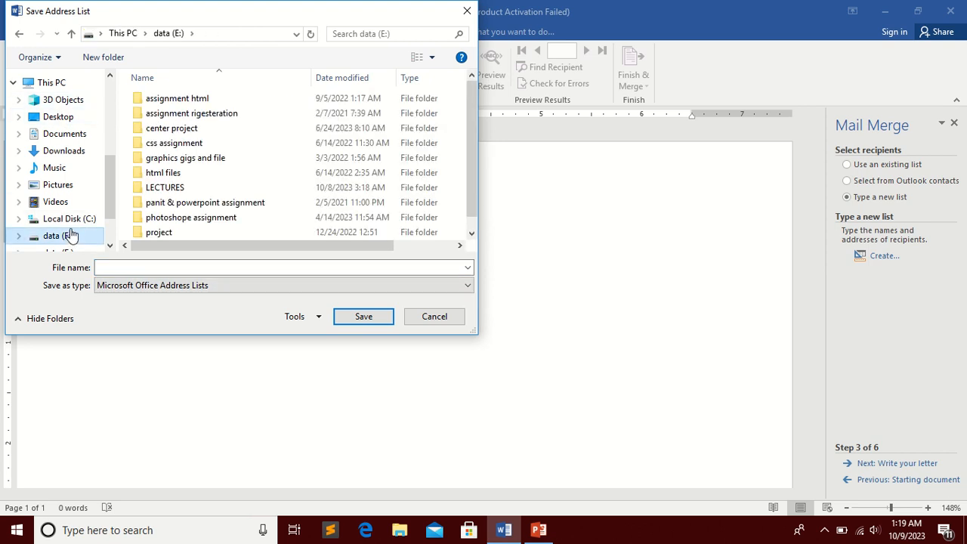
{"action": "left_click", "coordinate": [147, 267]}
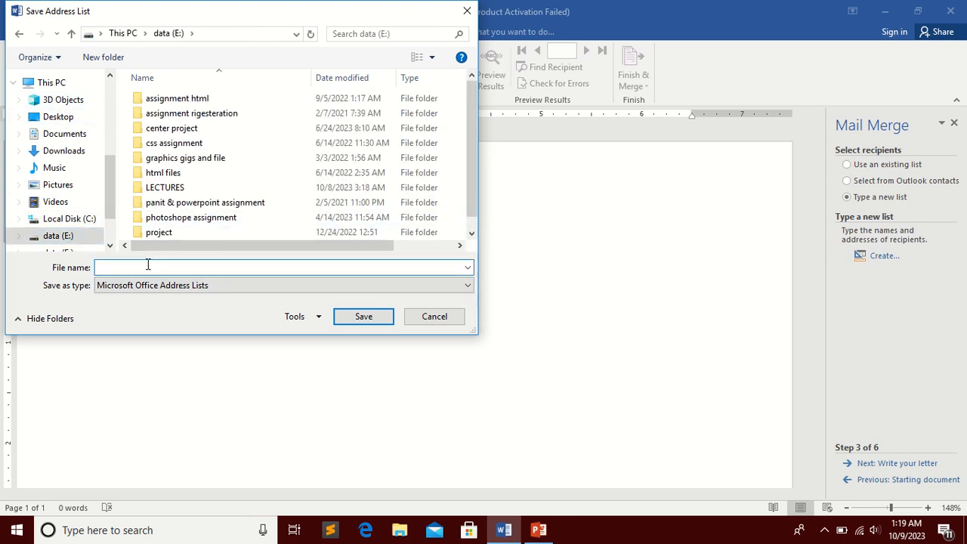
{"action": "type", "text": "a"}
{"action": "key", "text": "BackSpace"}
{"action": "type", "text": "s"}
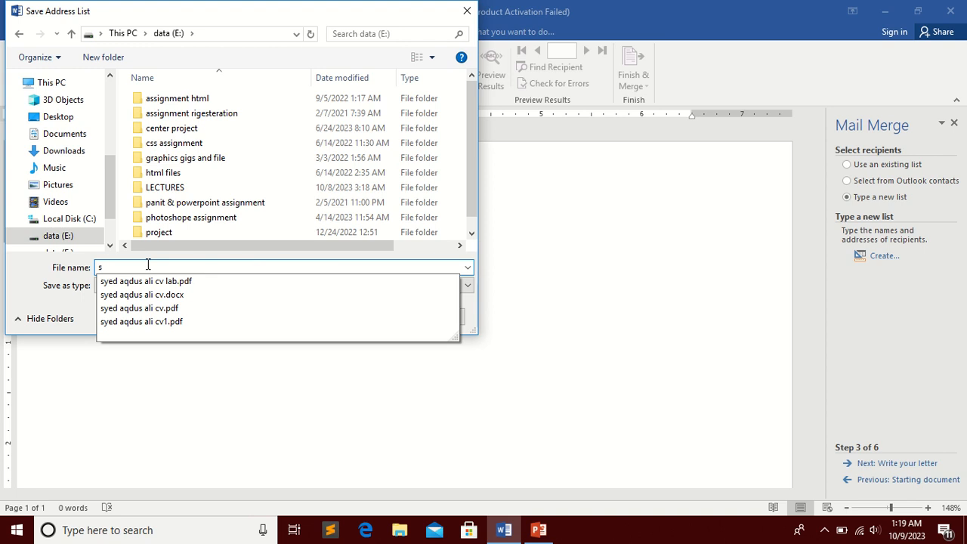
{"action": "type", "text": "tudent"}
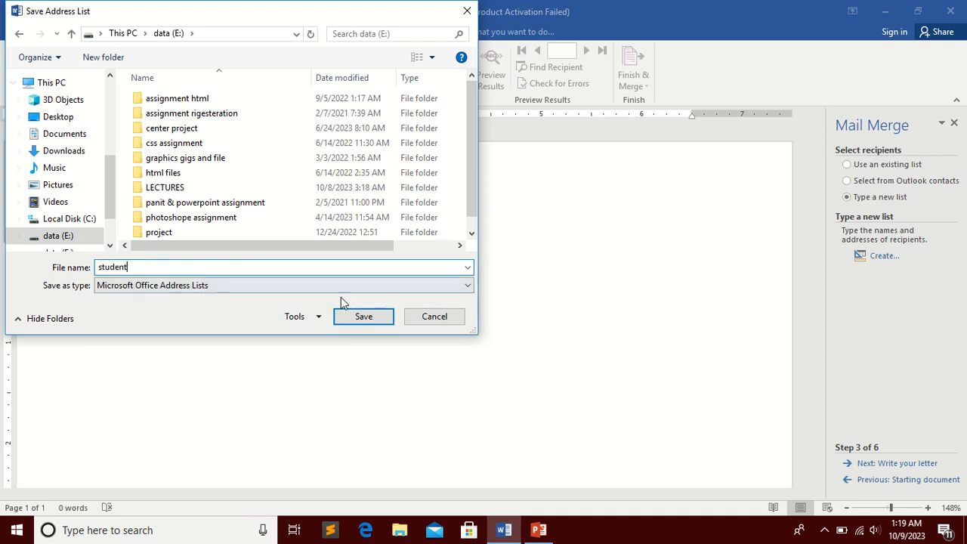
{"action": "left_click", "coordinate": [361, 317]}
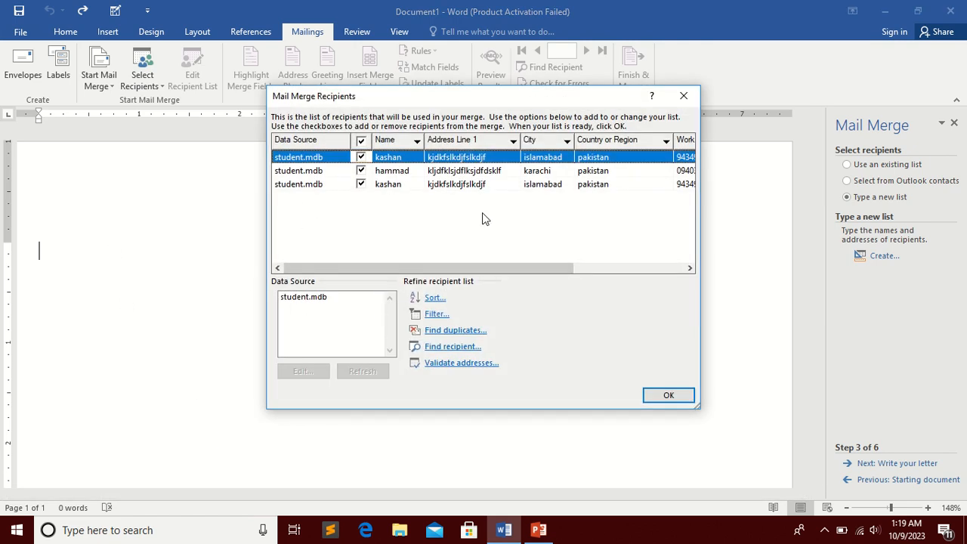
Step: Select the student.mdb data source and open its records in Edit Data Source
{"action": "scroll", "coordinate": [420, 190], "scroll_direction": "right", "scroll_amount": 3}
{"action": "scroll", "coordinate": [421, 189], "scroll_direction": "left", "scroll_amount": 3}
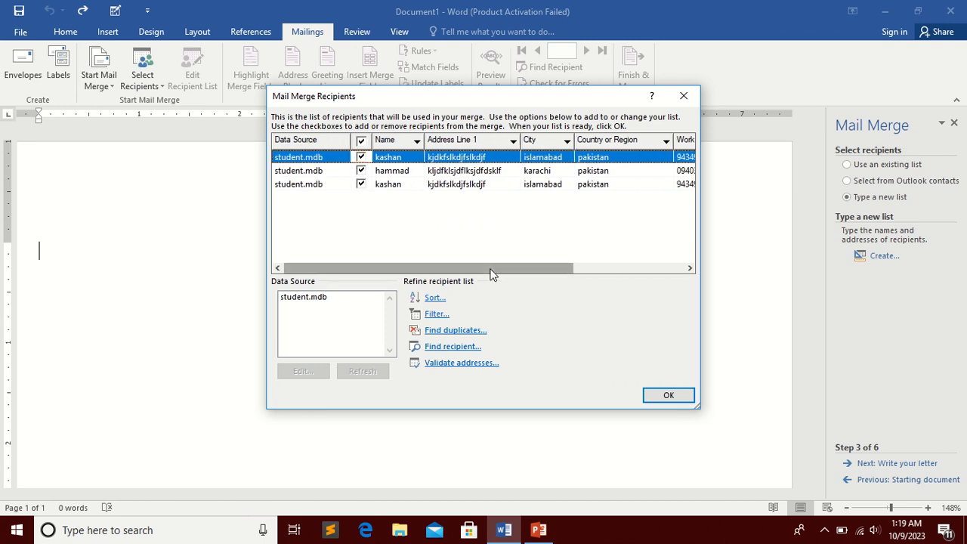
{"action": "left_click_drag", "start_coordinate": [492, 269], "coordinate": [428, 266]}
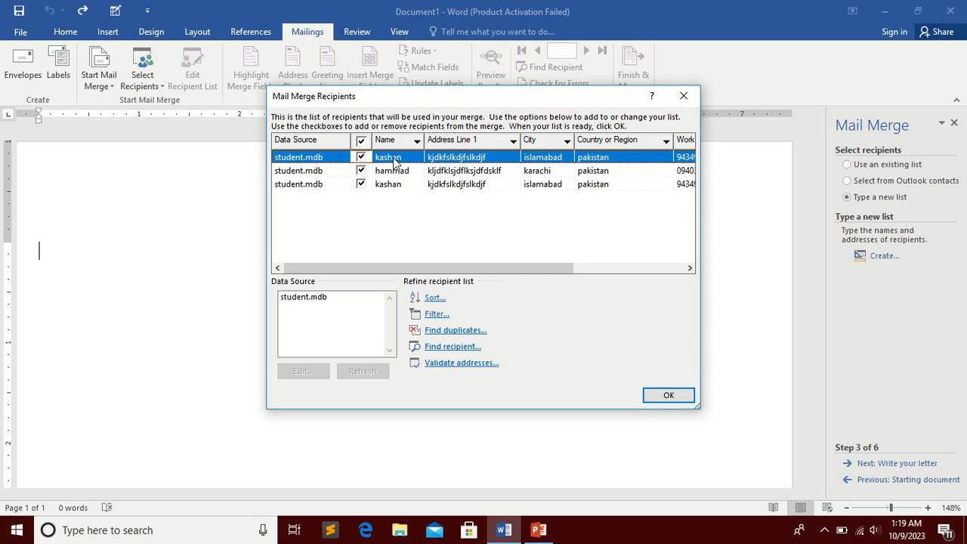
{"action": "left_click", "coordinate": [322, 300]}
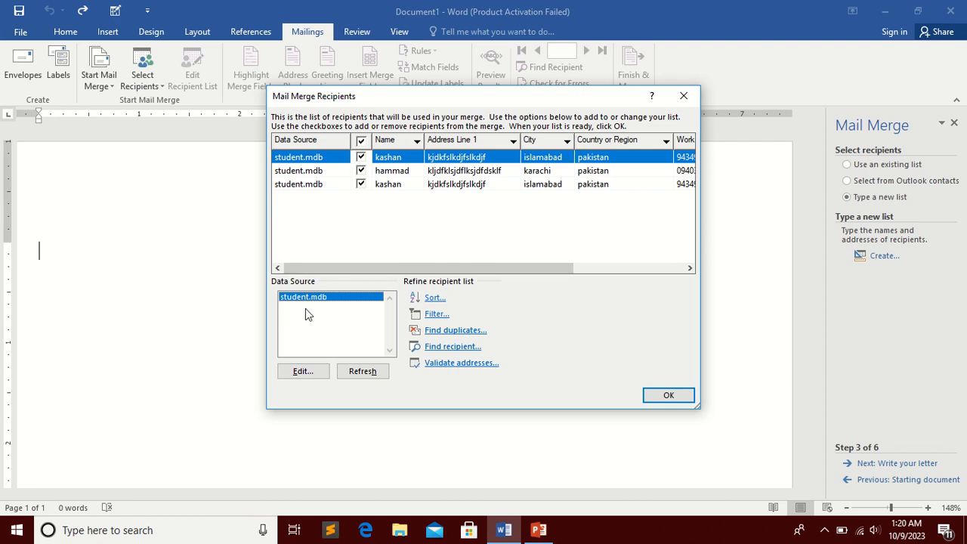
{"action": "left_click", "coordinate": [304, 370]}
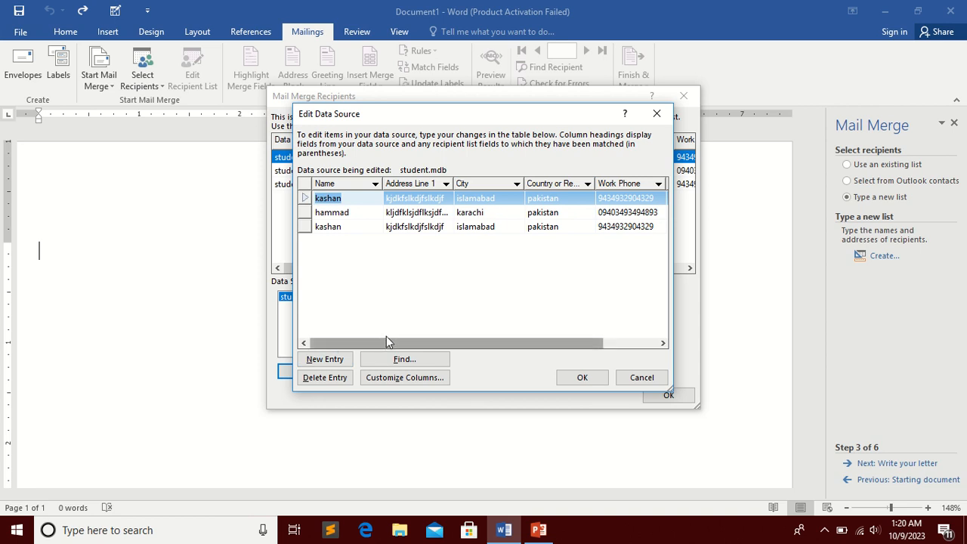
Step: Edit the first recipient's name, city and e-mail, then save the changes to student.mdb
{"action": "left_click", "coordinate": [419, 342]}
{"action": "left_click_drag", "start_coordinate": [351, 201], "coordinate": [294, 199]}
{"action": "type", "text": "ali"}
{"action": "left_click", "coordinate": [304, 198]}
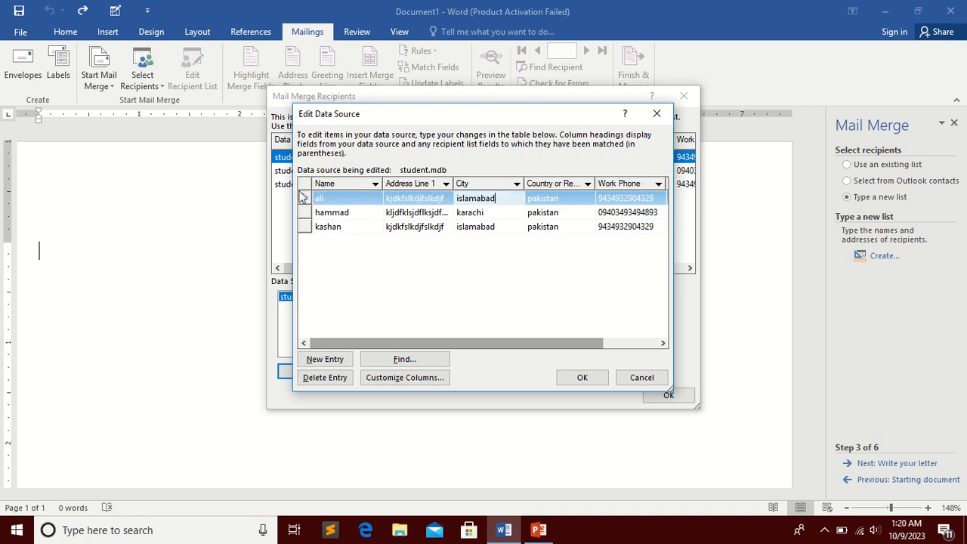
{"action": "key", "text": "BackSpace"}
{"action": "key", "text": "BackSpace"}
{"action": "key", "text": "BackSpace"}
{"action": "key", "text": "BackSpace"}
{"action": "key", "text": "BackSpace"}
{"action": "key", "text": "BackSpace"}
{"action": "key", "text": "BackSpace"}
{"action": "key", "text": "Tab"}
{"action": "key", "text": "Tab"}
{"action": "key", "text": "Tab"}
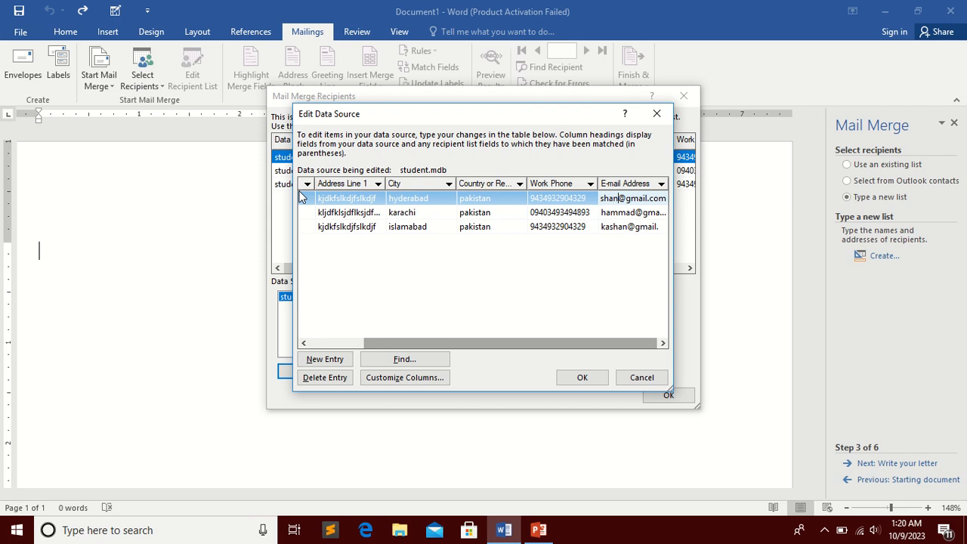
{"action": "key", "text": "BackSpace"}
{"action": "key", "text": "BackSpace"}
{"action": "key", "text": "BackSpace"}
{"action": "key", "text": "BackSpace"}
{"action": "type", "text": "ali"}
{"action": "left_click", "coordinate": [582, 377]}
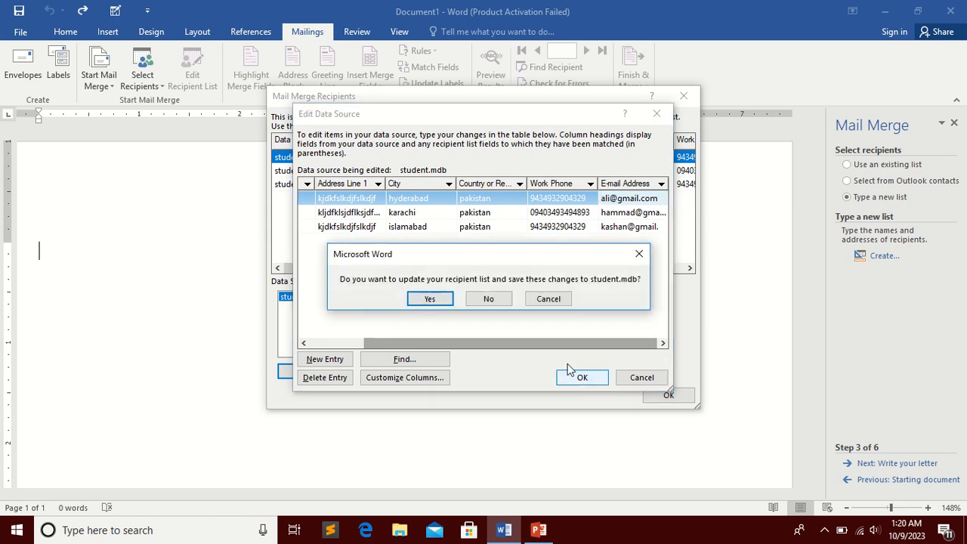
{"action": "left_click", "coordinate": [437, 302]}
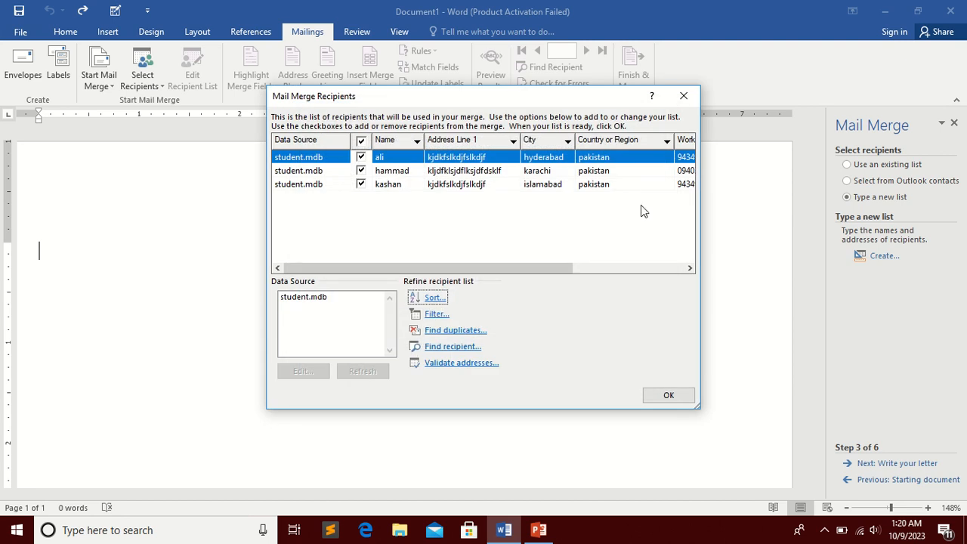
Step: In the sort options choose Name as the sort field, ascending, and apply it
{"action": "left_click", "coordinate": [434, 298]}
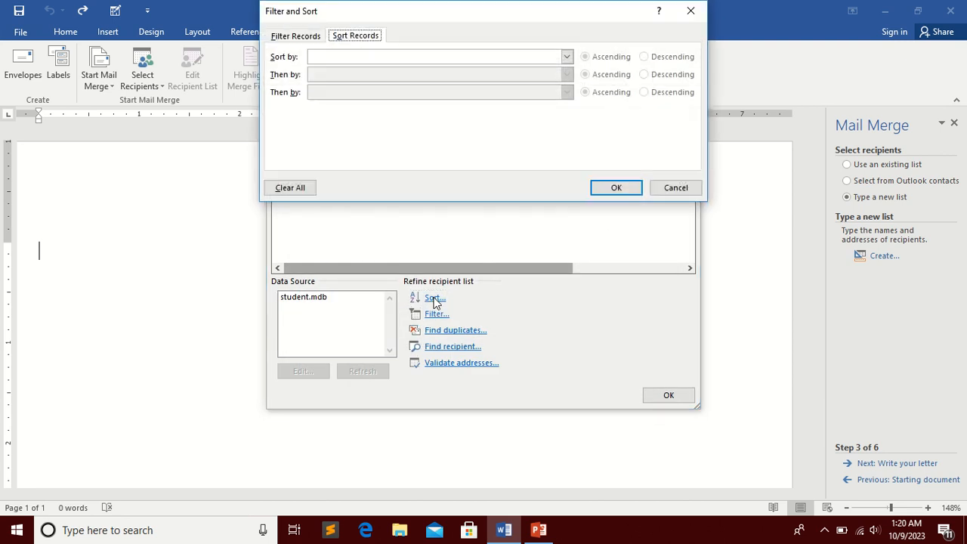
{"action": "left_click", "coordinate": [567, 56]}
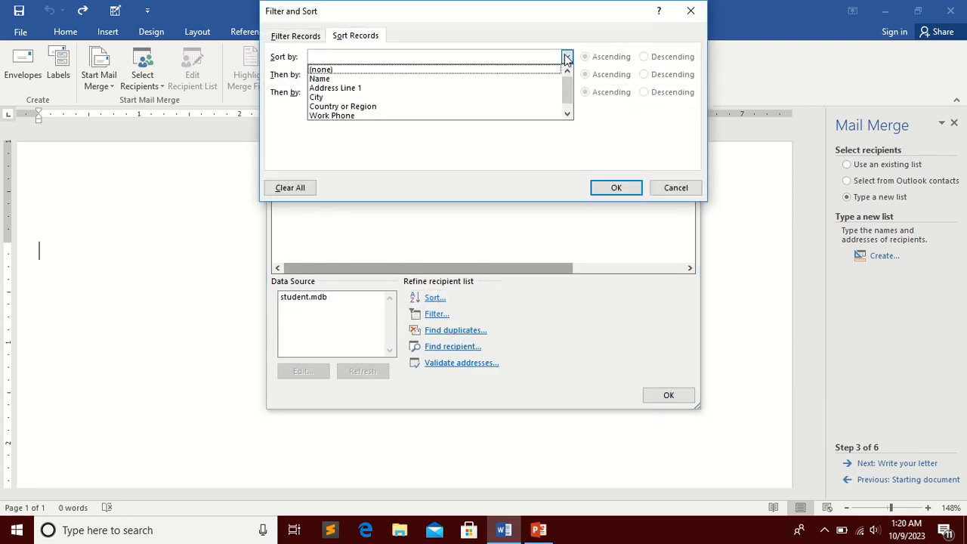
{"action": "left_click", "coordinate": [415, 80]}
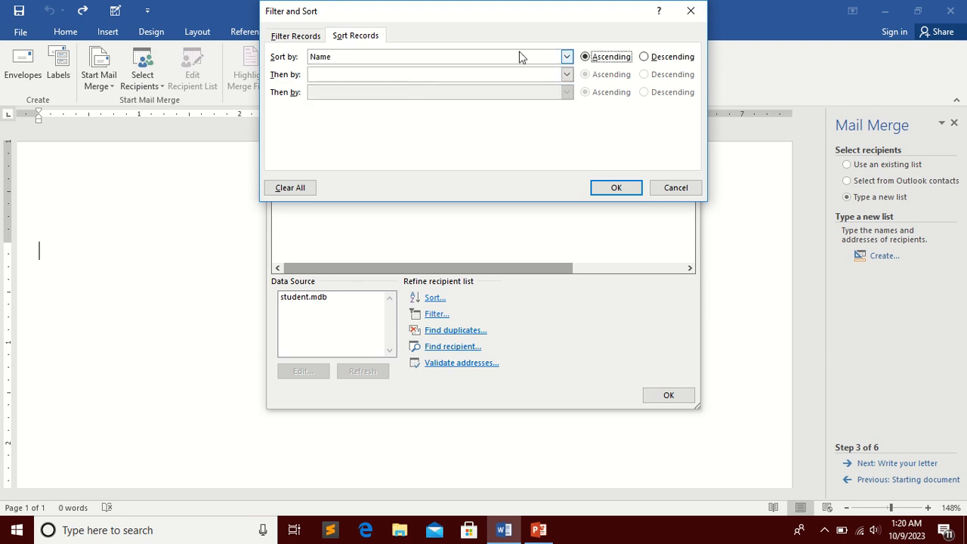
{"action": "left_click", "coordinate": [616, 57]}
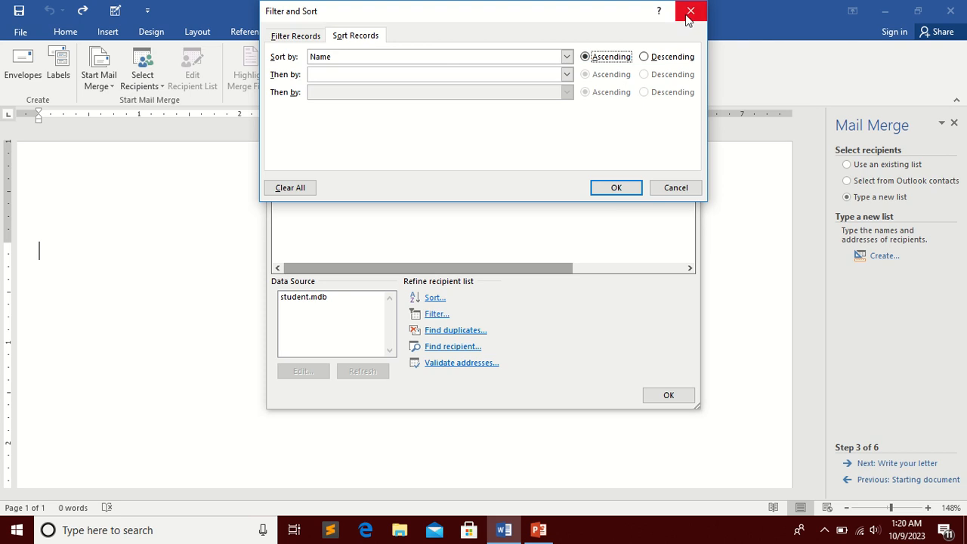
{"action": "left_click", "coordinate": [566, 60]}
{"action": "left_click", "coordinate": [531, 80]}
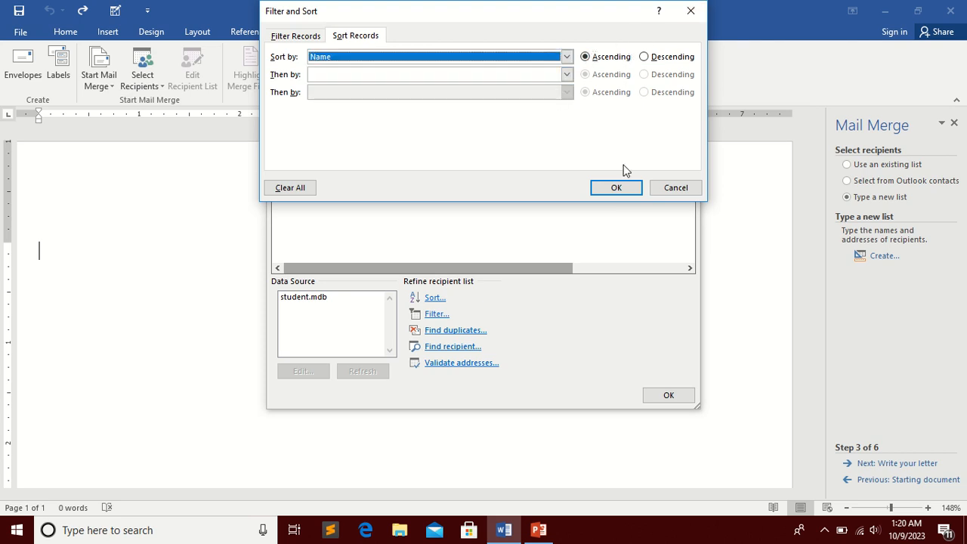
{"action": "left_click", "coordinate": [616, 187]}
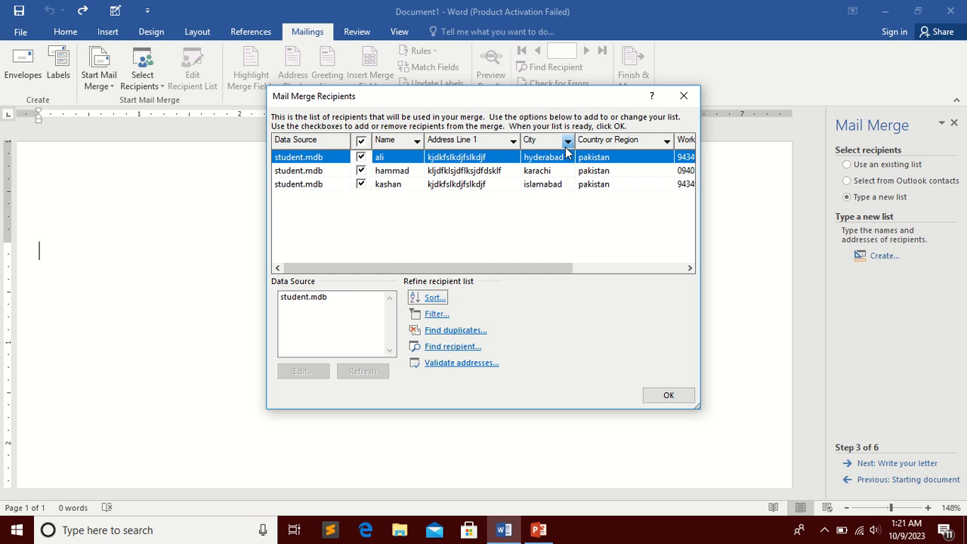
{"action": "left_click", "coordinate": [567, 144]}
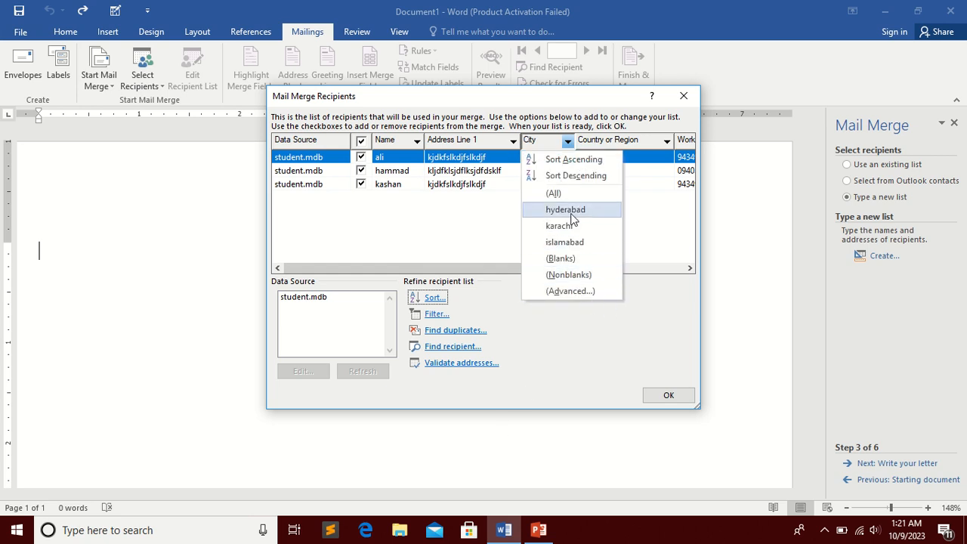
{"action": "left_click", "coordinate": [572, 211]}
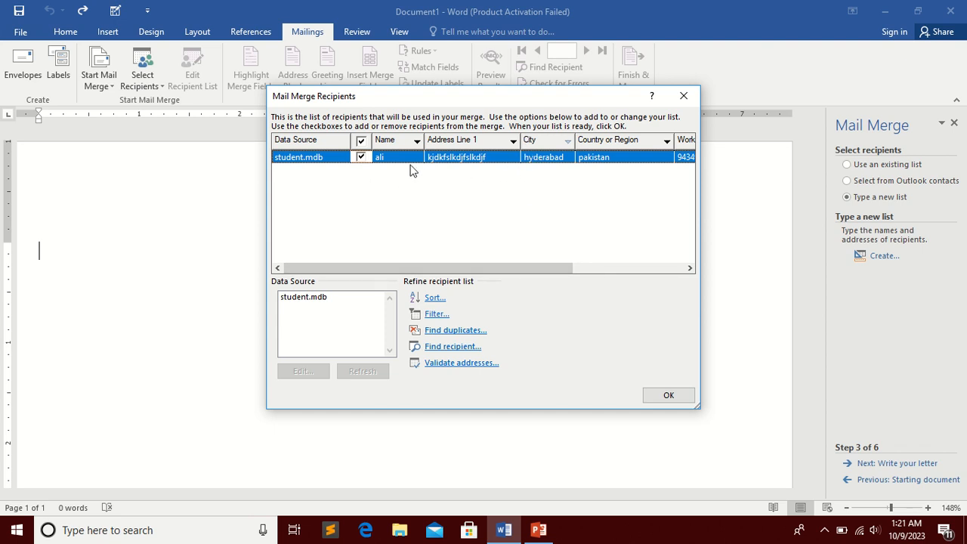
{"action": "left_click", "coordinate": [568, 142]}
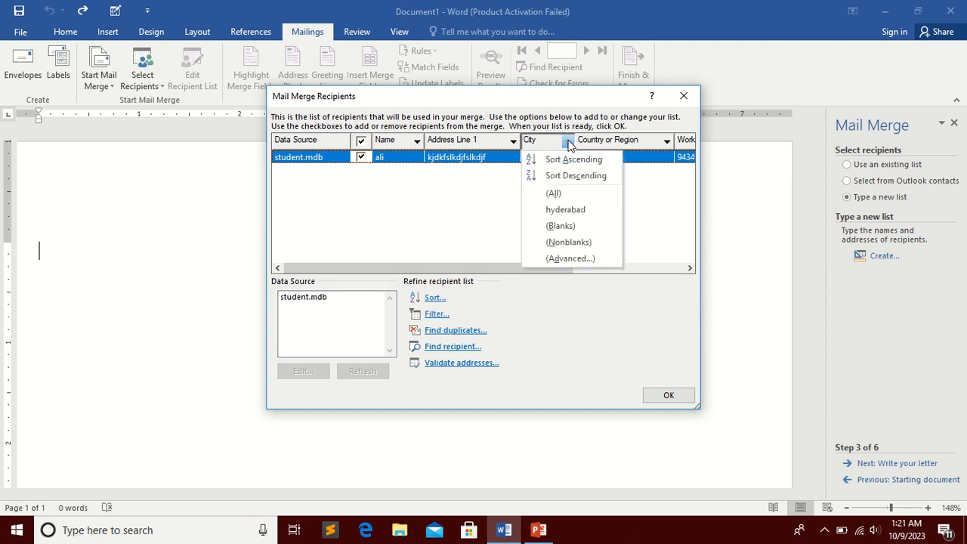
{"action": "left_click", "coordinate": [554, 193]}
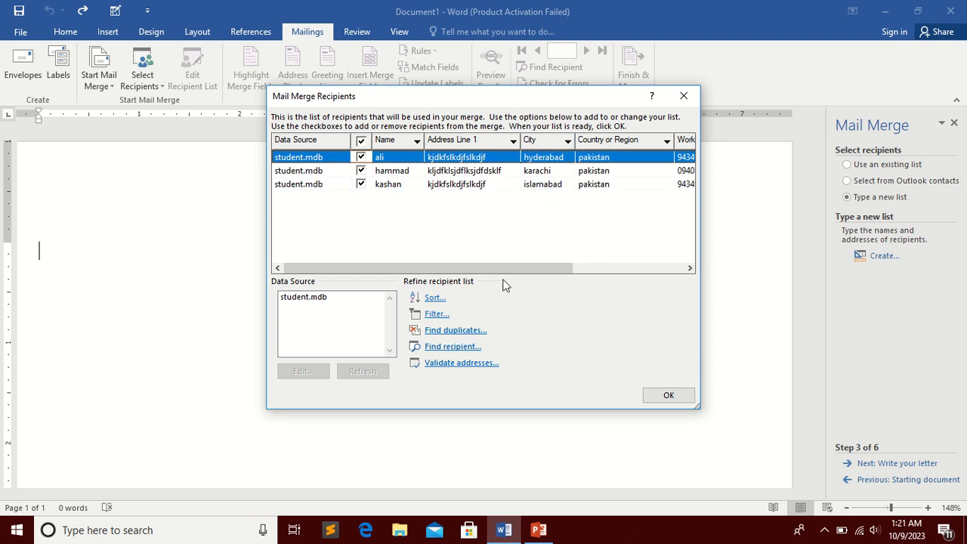
{"action": "left_click", "coordinate": [458, 332]}
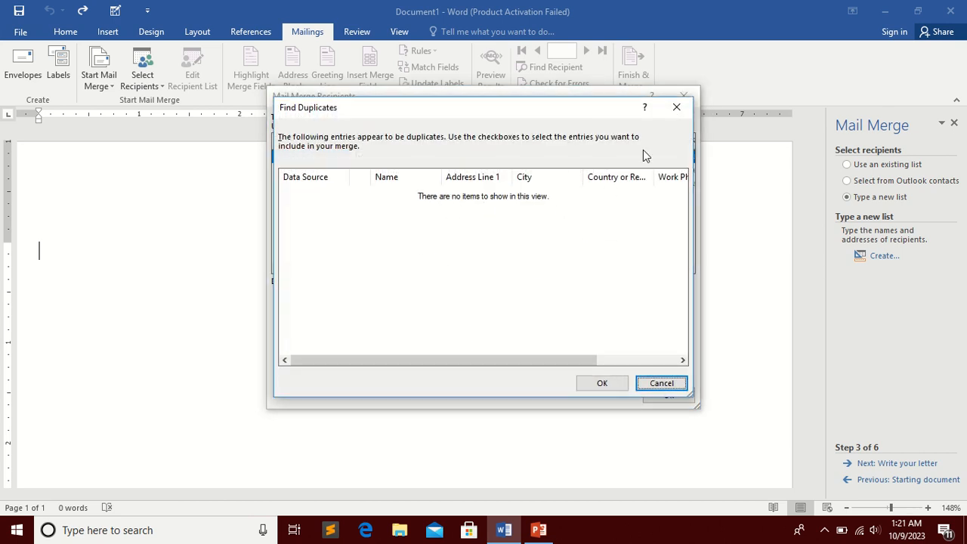
{"action": "left_click", "coordinate": [676, 108]}
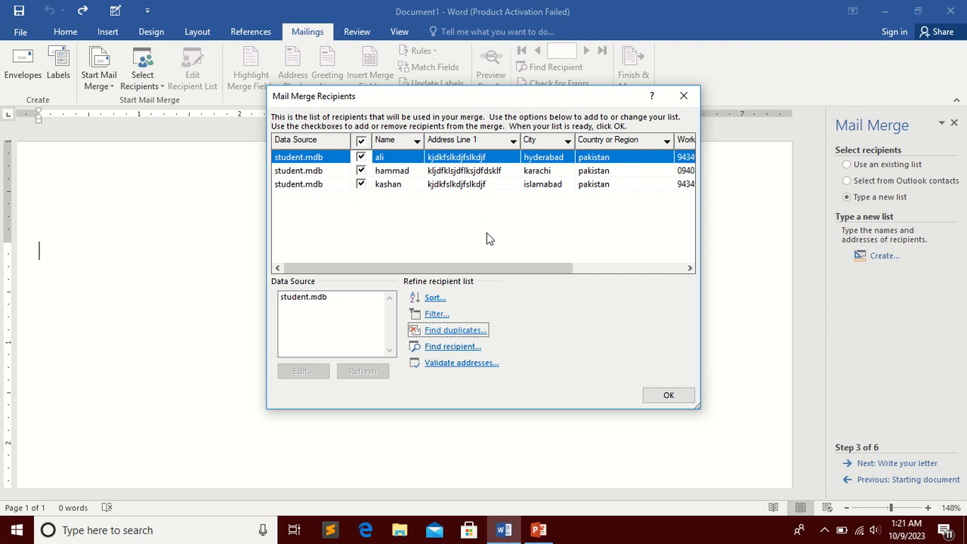
{"action": "left_click", "coordinate": [448, 352]}
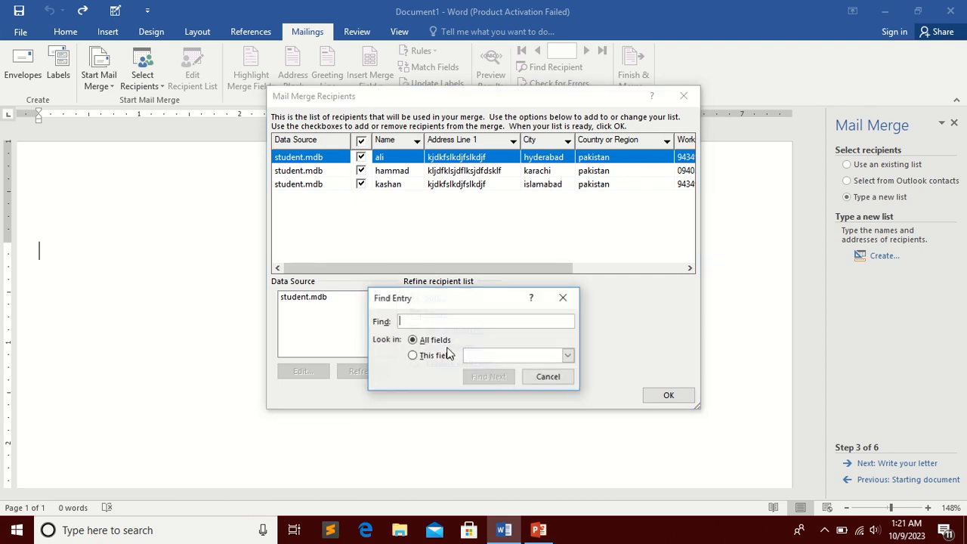
{"action": "left_click", "coordinate": [566, 296]}
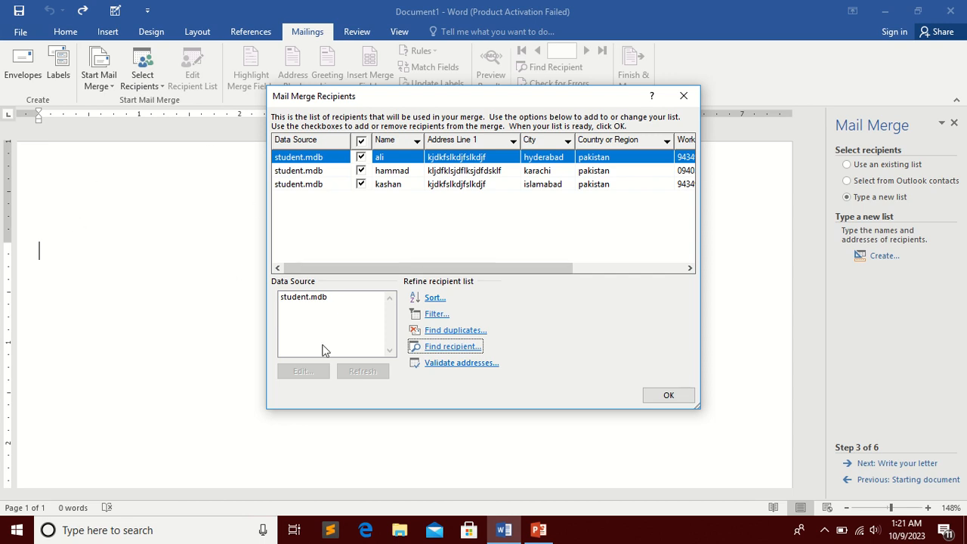
Step: Accept the recipient list and advance the wizard to Step 4, Write your letter
{"action": "left_click", "coordinate": [651, 396]}
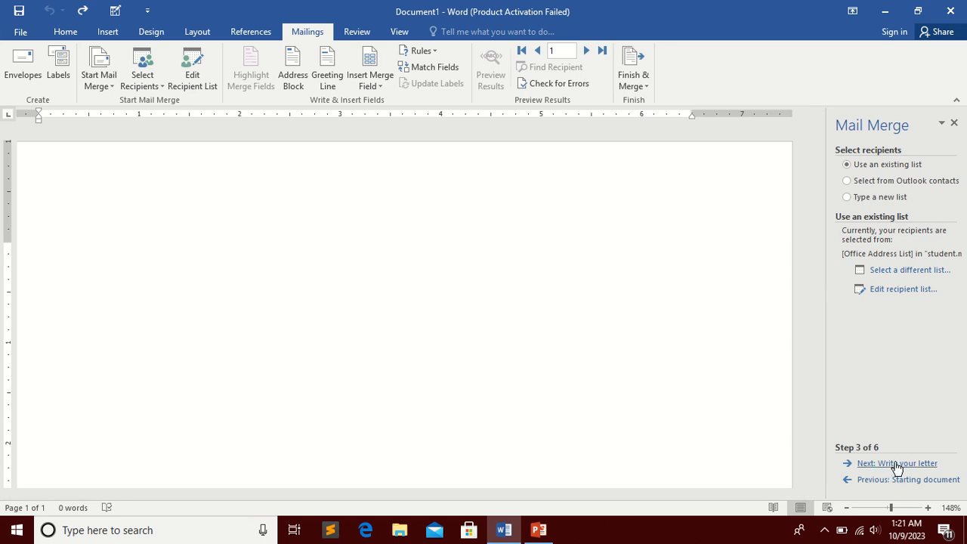
{"action": "left_click", "coordinate": [873, 462]}
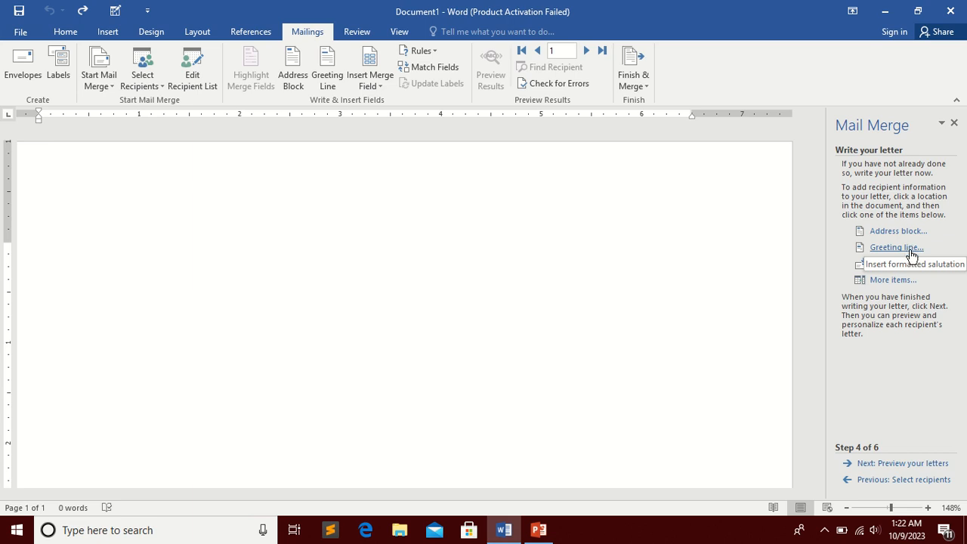
{"action": "left_click", "coordinate": [875, 279]}
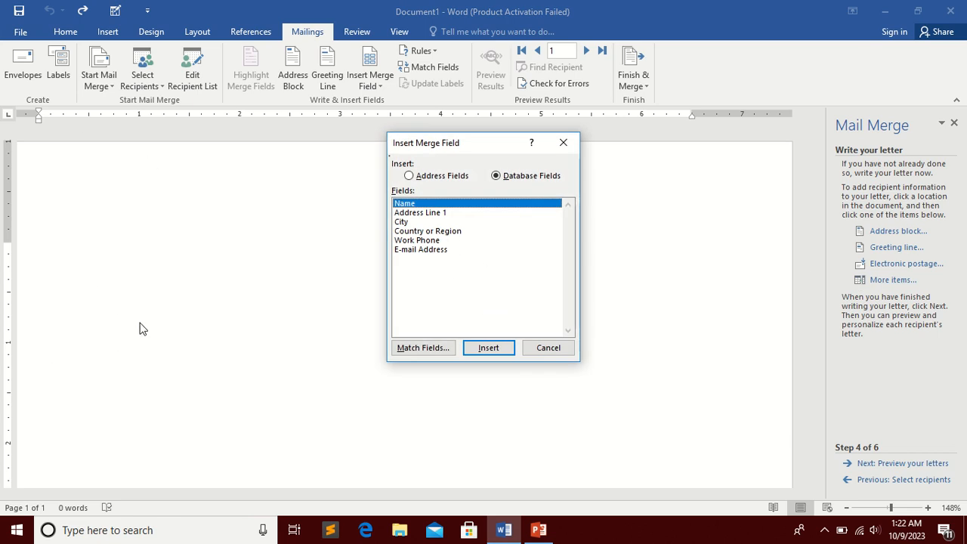
{"action": "left_click", "coordinate": [560, 143]}
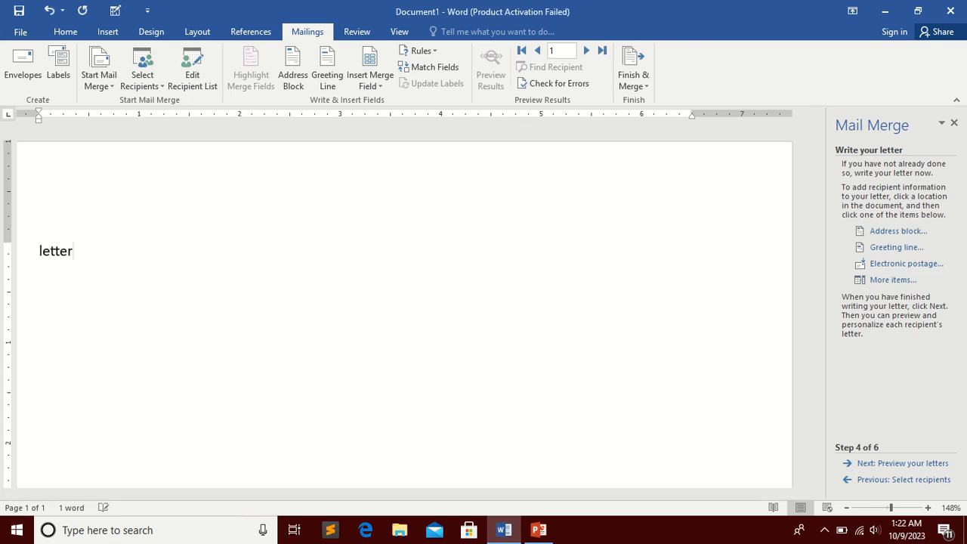
Step: Enlarge the word letter, change it to capitals LETTER, and centre it on the page
{"action": "key", "text": "shift+Left"}
{"action": "key", "text": "shift+Left"}
{"action": "key", "text": "shift+Left"}
{"action": "key", "text": "shift+Left"}
{"action": "key", "text": "shift+Left"}
{"action": "key", "text": "shift+Left"}
{"action": "key", "text": "shift+Left"}
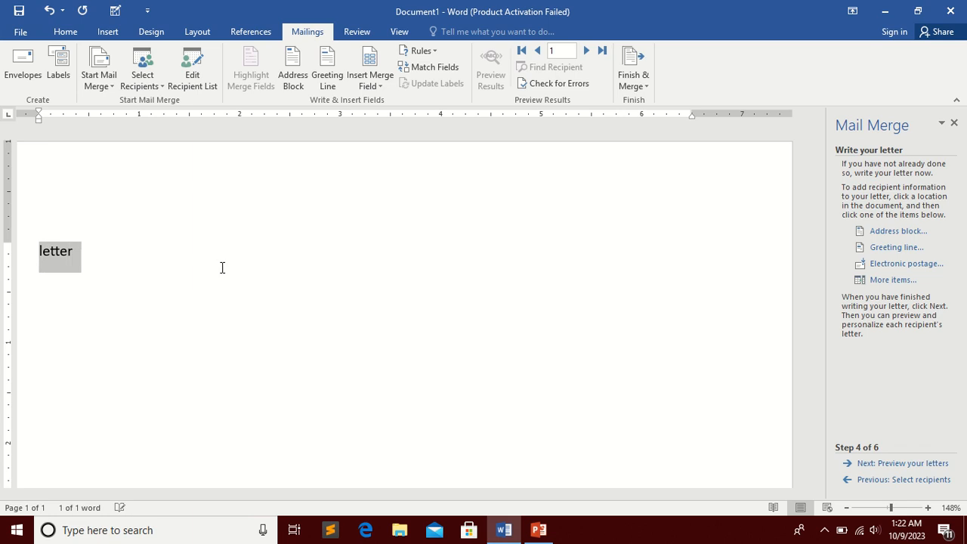
{"action": "key", "text": "ctrl+shift+period"}
{"action": "key", "text": "ctrl+shift+period"}
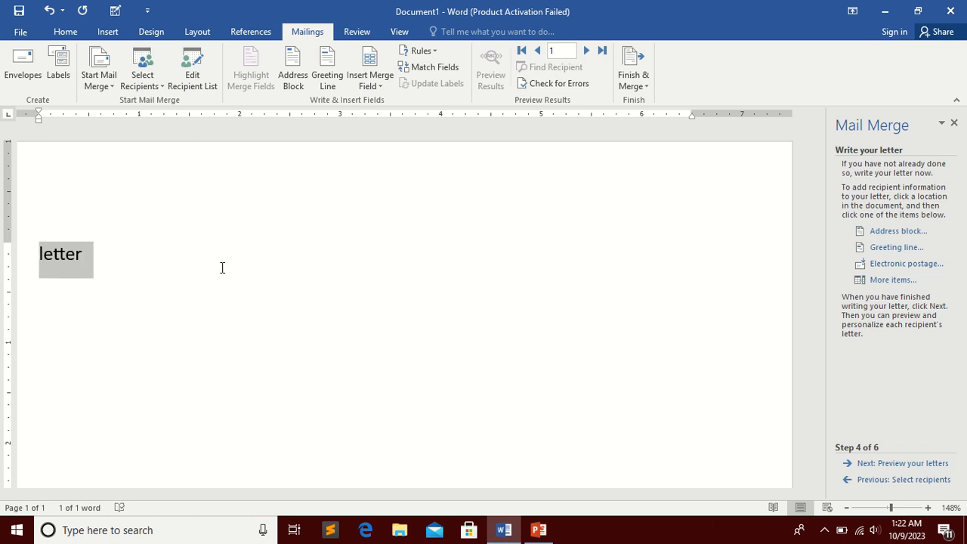
{"action": "key", "text": "shift+F3"}
{"action": "key", "text": "shift+F3"}
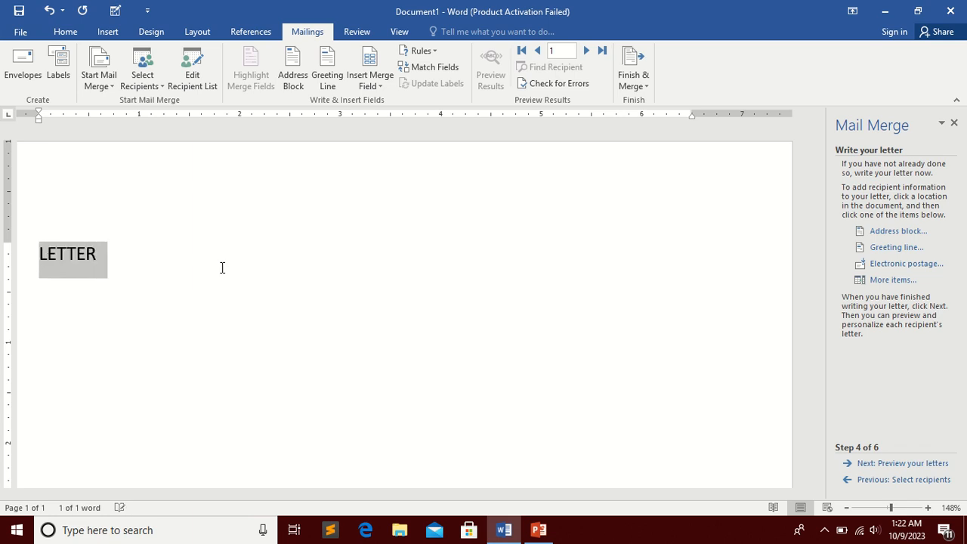
{"action": "key", "text": "ctrl+e"}
{"action": "key", "text": "End"}
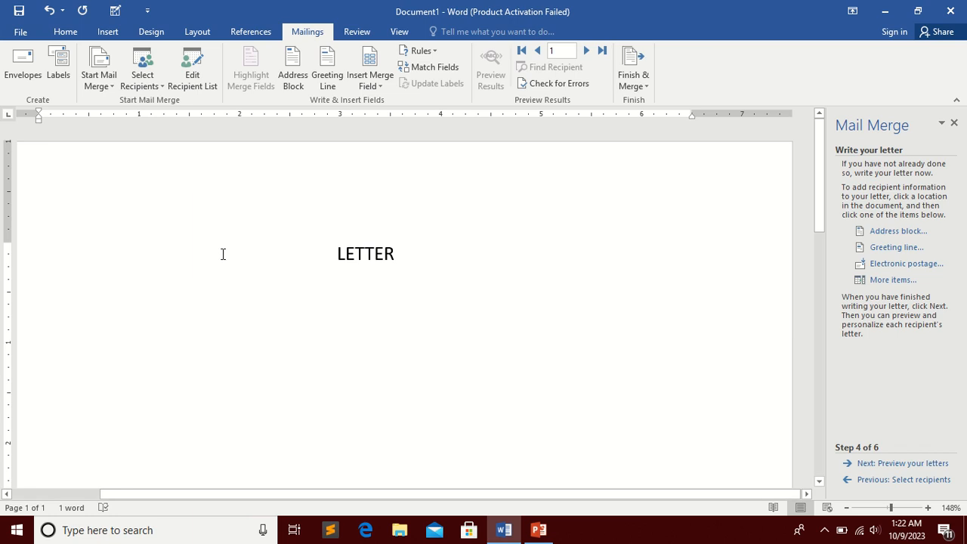
{"action": "scroll", "coordinate": [222, 267], "scroll_direction": "down", "scroll_amount": 2}
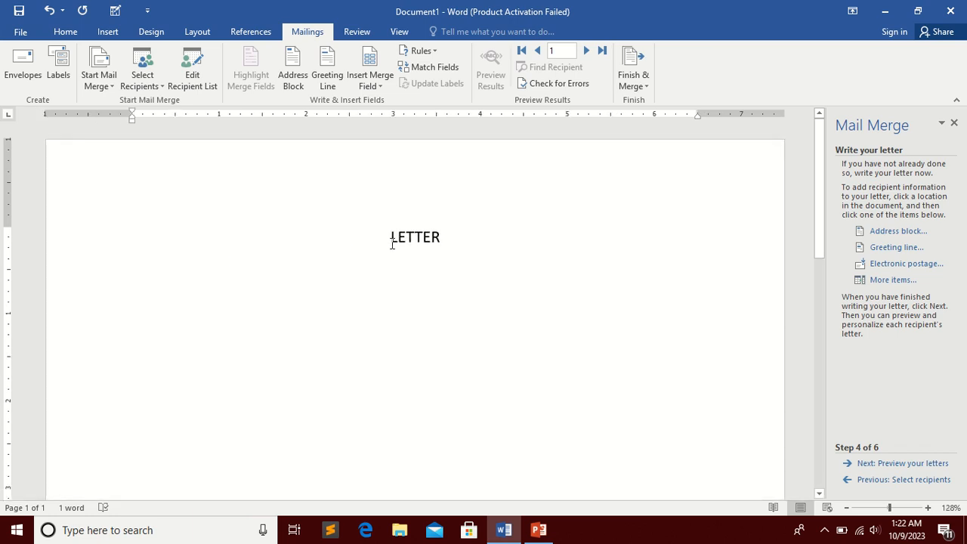
Step: Insert a default «GreetingLine» field below LETTER with an empty line after it
{"action": "left_click", "coordinate": [892, 281]}
{"action": "left_click", "coordinate": [563, 143]}
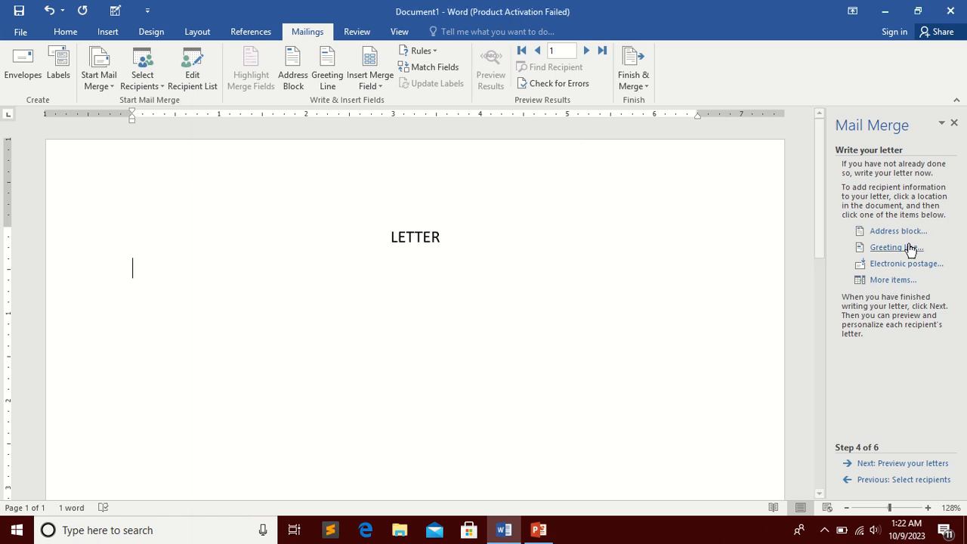
{"action": "left_click", "coordinate": [910, 250]}
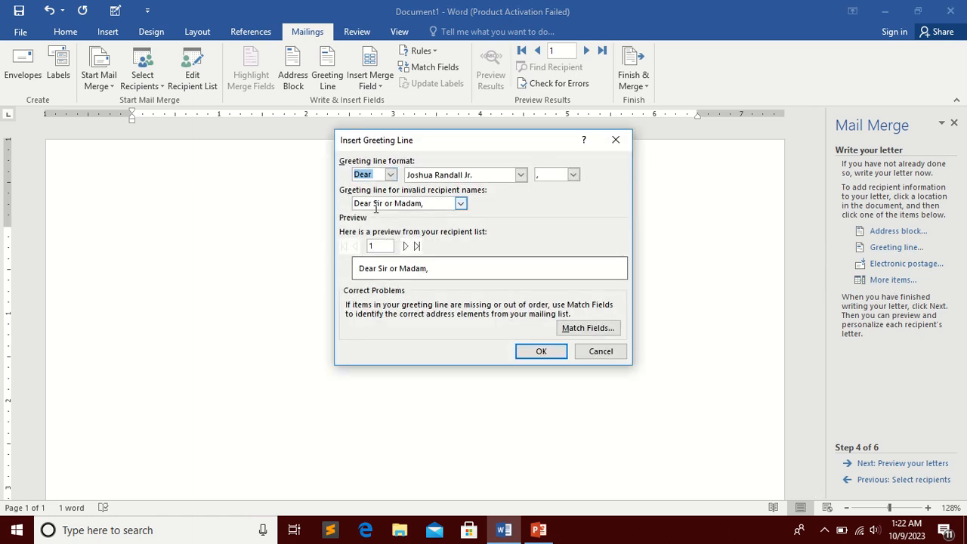
{"action": "left_click", "coordinate": [538, 352]}
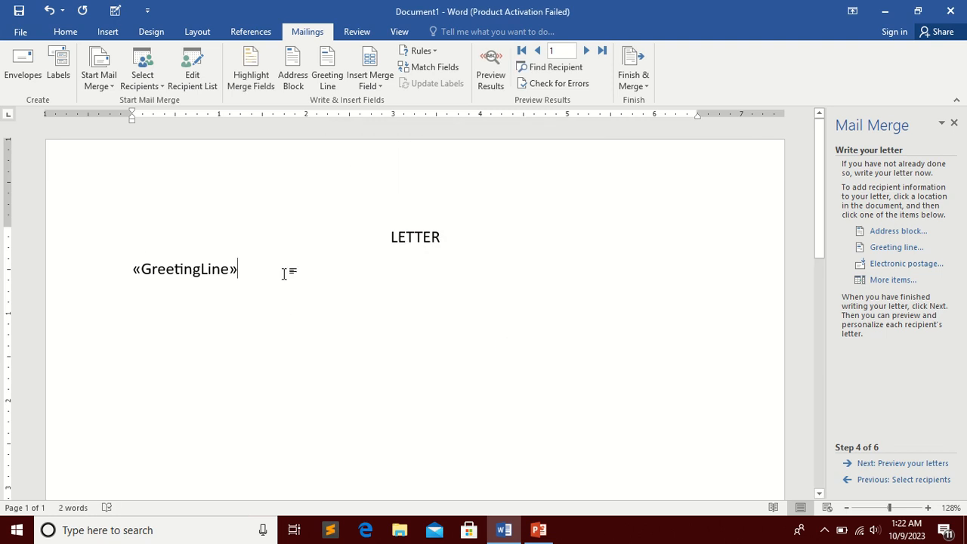
{"action": "key", "text": "Return"}
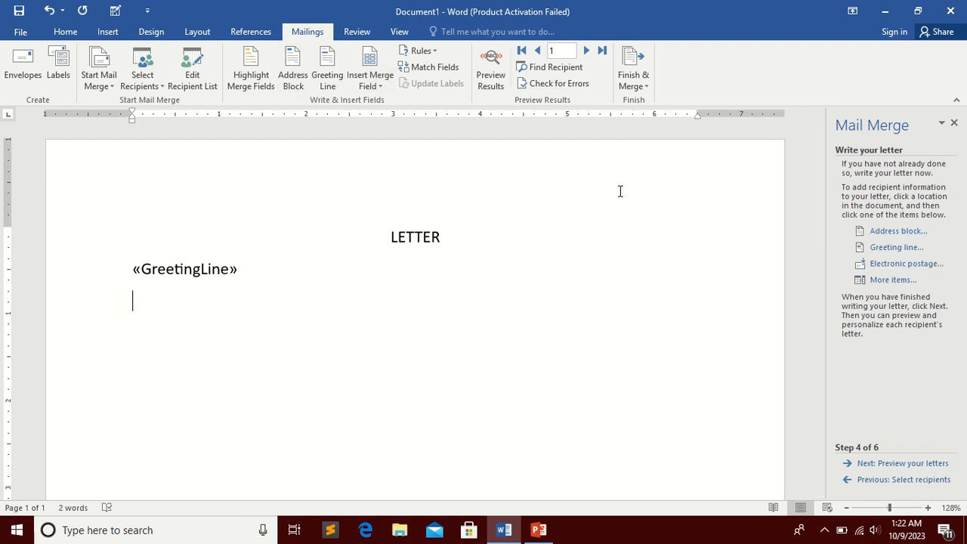
{"action": "key", "text": "BackSpace"}
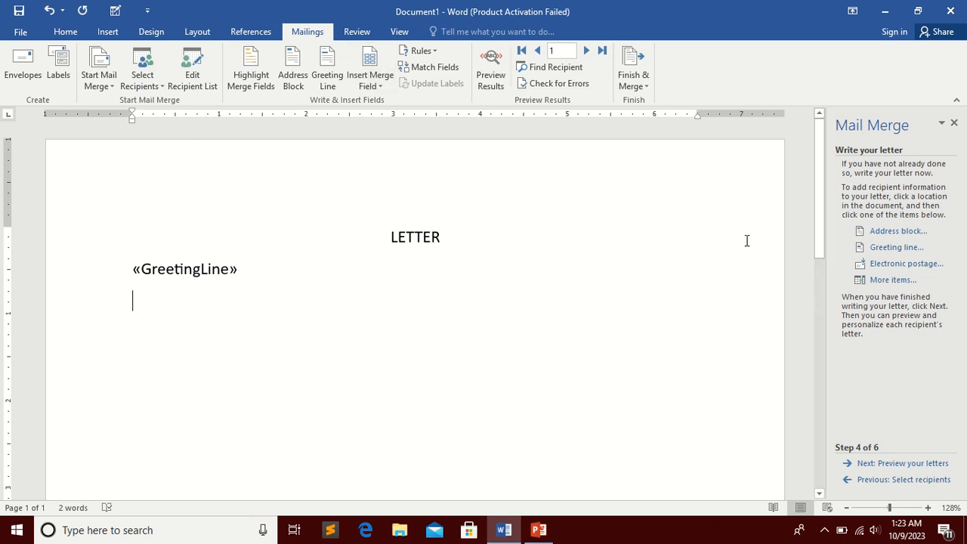
Step: Insert the «Name» and «Address_Line_1» fields on separate lines under the greeting
{"action": "left_click", "coordinate": [903, 285]}
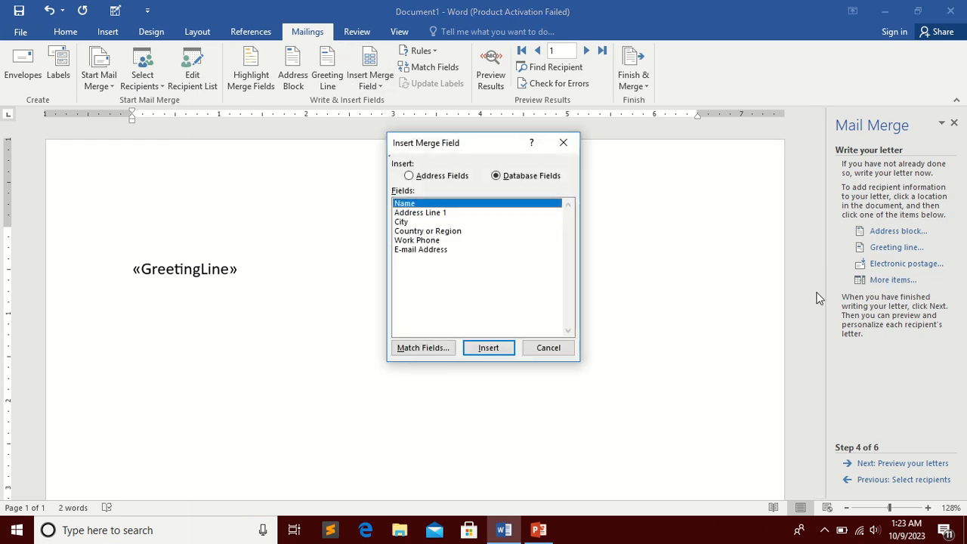
{"action": "left_click", "coordinate": [492, 353]}
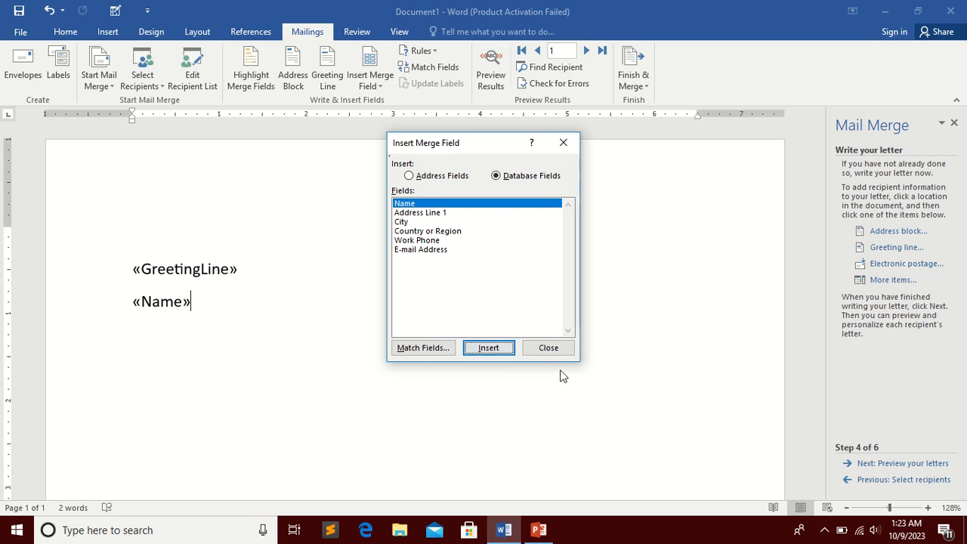
{"action": "left_click", "coordinate": [551, 347]}
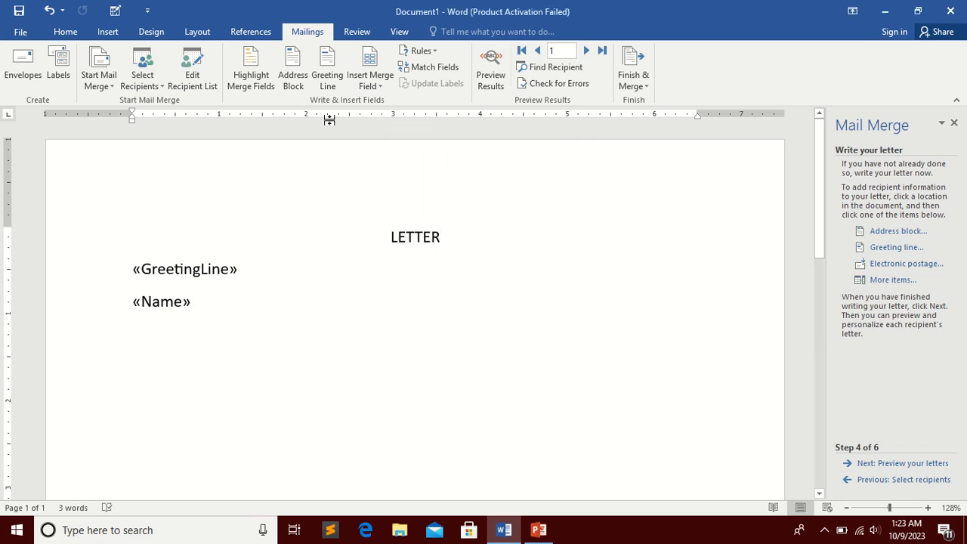
{"action": "key", "text": "Return"}
{"action": "left_click", "coordinate": [370, 82]}
{"action": "left_click", "coordinate": [381, 121]}
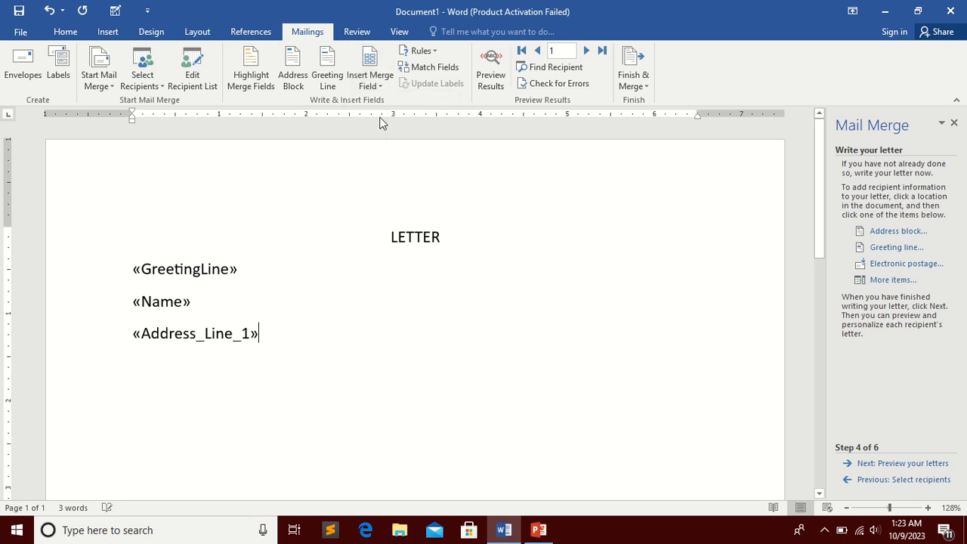
{"action": "key", "text": "Return"}
Step: Add the «City» and «Country_or_Region» fields, each on its own line
{"action": "left_click", "coordinate": [370, 62]}
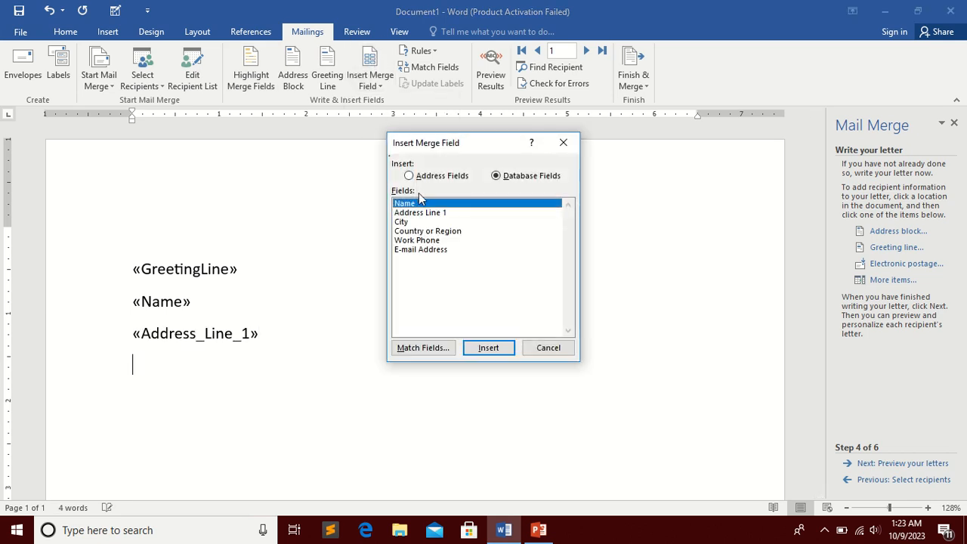
{"action": "left_click", "coordinate": [563, 142]}
{"action": "left_click", "coordinate": [370, 83]}
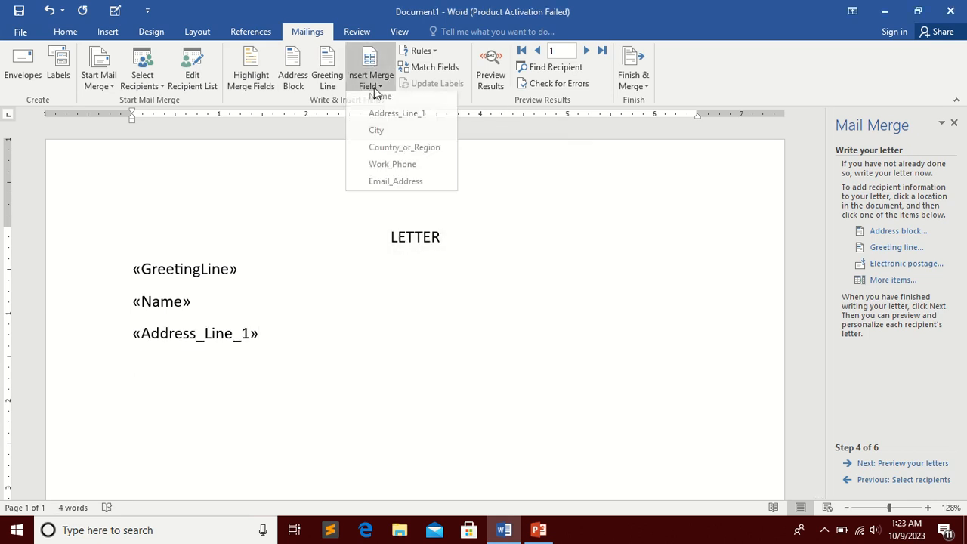
{"action": "left_click", "coordinate": [391, 136]}
{"action": "key", "text": "Return"}
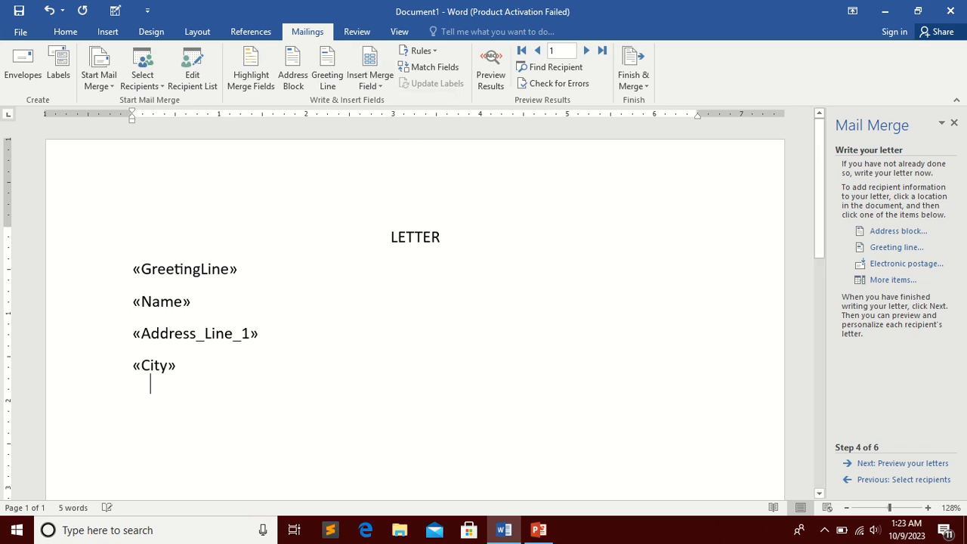
{"action": "left_click", "coordinate": [382, 86]}
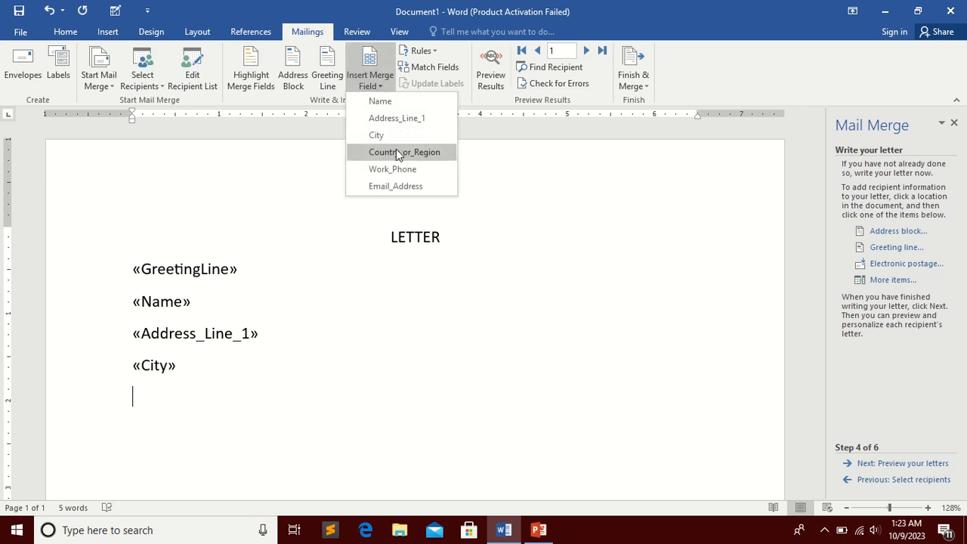
{"action": "left_click", "coordinate": [396, 149]}
{"action": "key", "text": "Return"}
Step: Add the «Work_Phone» and «Email_Address» fields on the final lines
{"action": "left_click", "coordinate": [370, 84]}
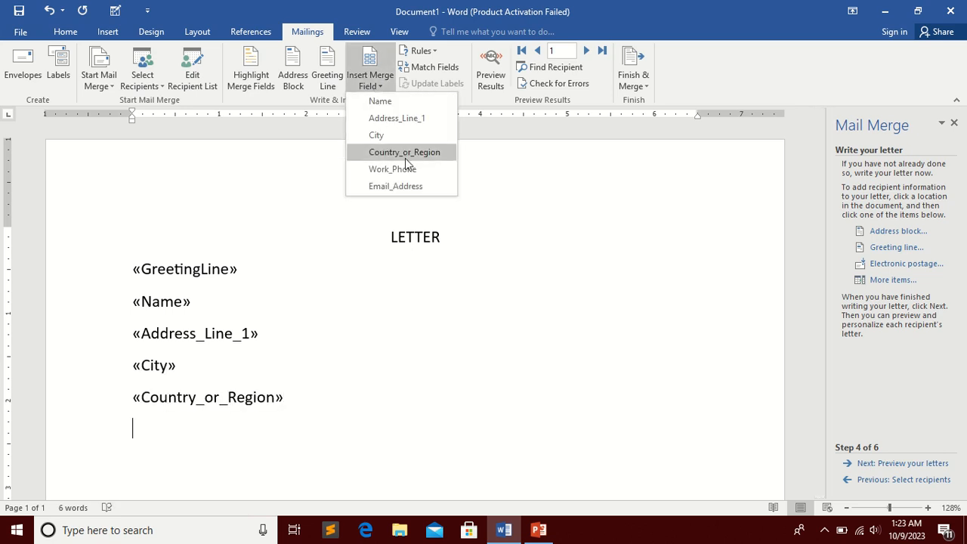
{"action": "left_click", "coordinate": [406, 170]}
{"action": "key", "text": "Return"}
{"action": "left_click", "coordinate": [372, 83]}
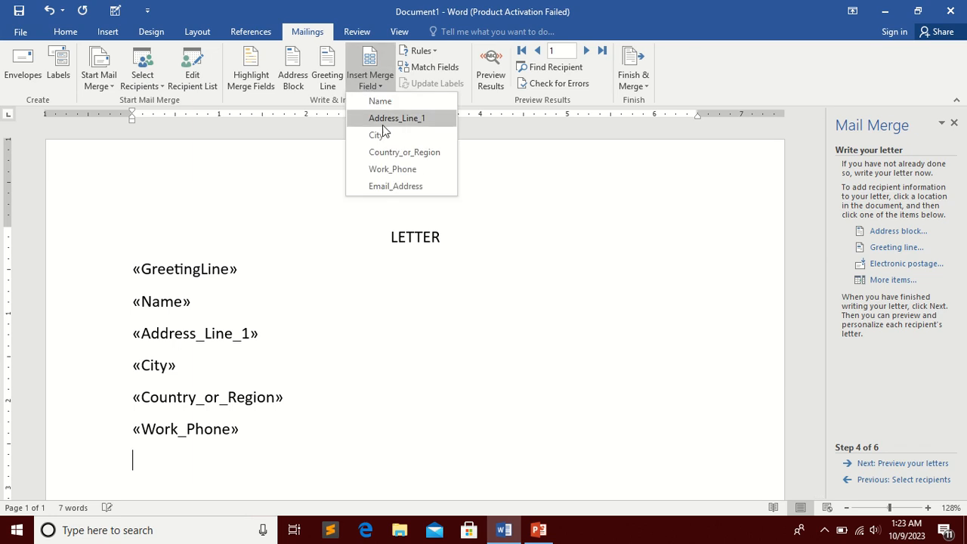
{"action": "left_click", "coordinate": [396, 183]}
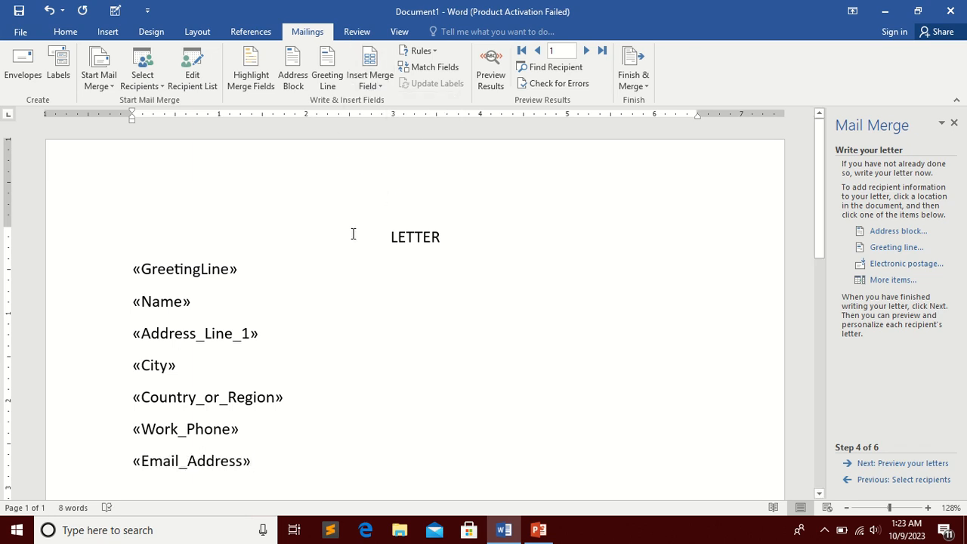
{"action": "scroll", "coordinate": [340, 220], "scroll_direction": "down", "scroll_amount": 2}
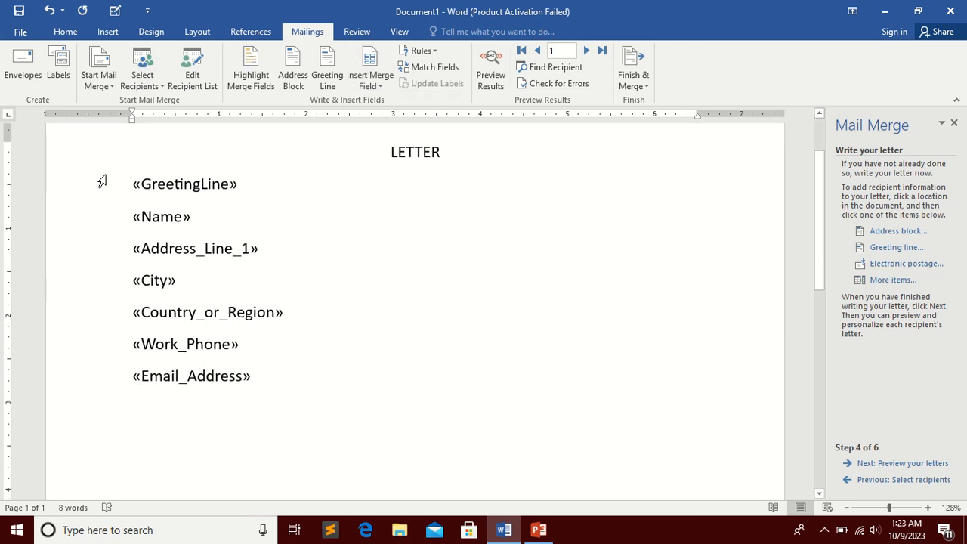
Step: Add a blank line below Email_Address and delete the last three sample paragraphs
{"action": "scroll", "coordinate": [331, 343], "scroll_direction": "down", "scroll_amount": 2, "text": "ctrl"}
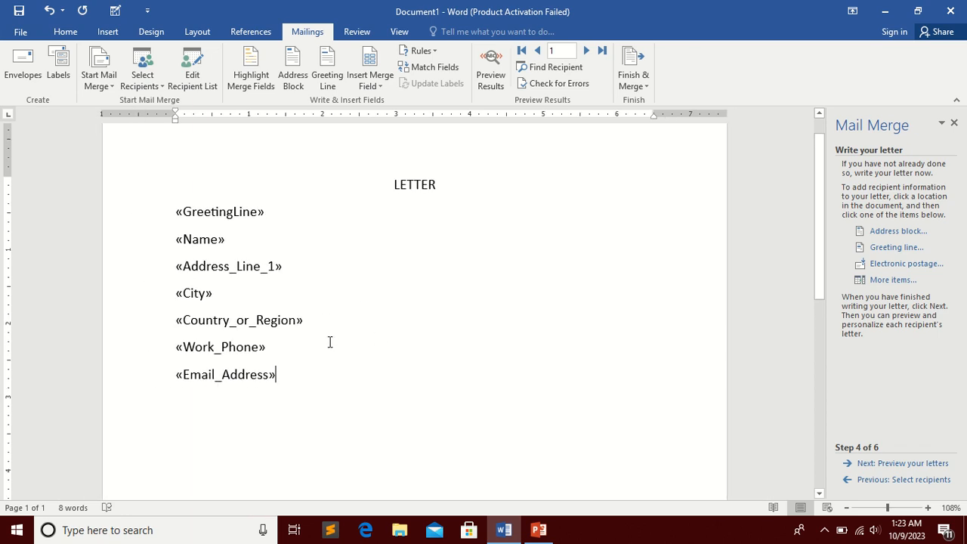
{"action": "key", "text": "Return"}
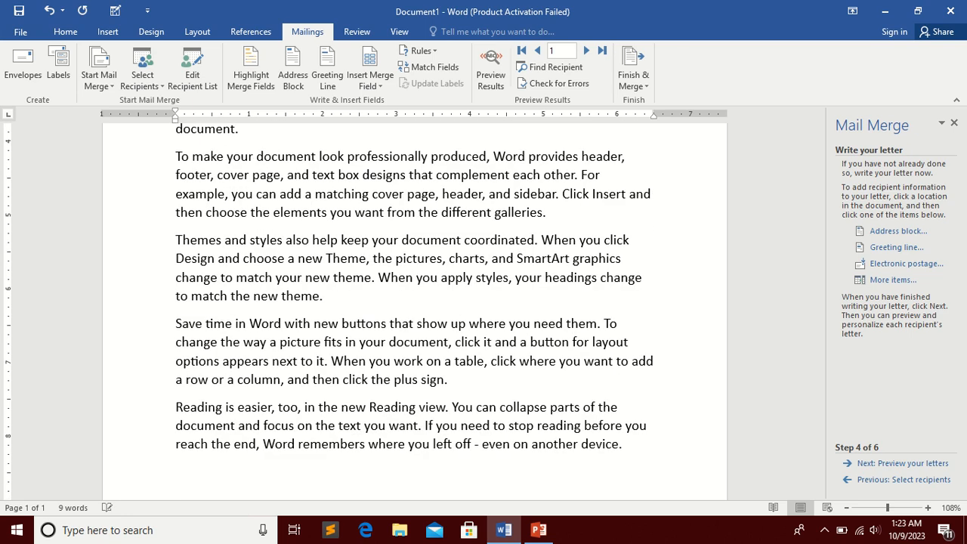
{"action": "left_click_drag", "start_coordinate": [624, 444], "coordinate": [163, 241]}
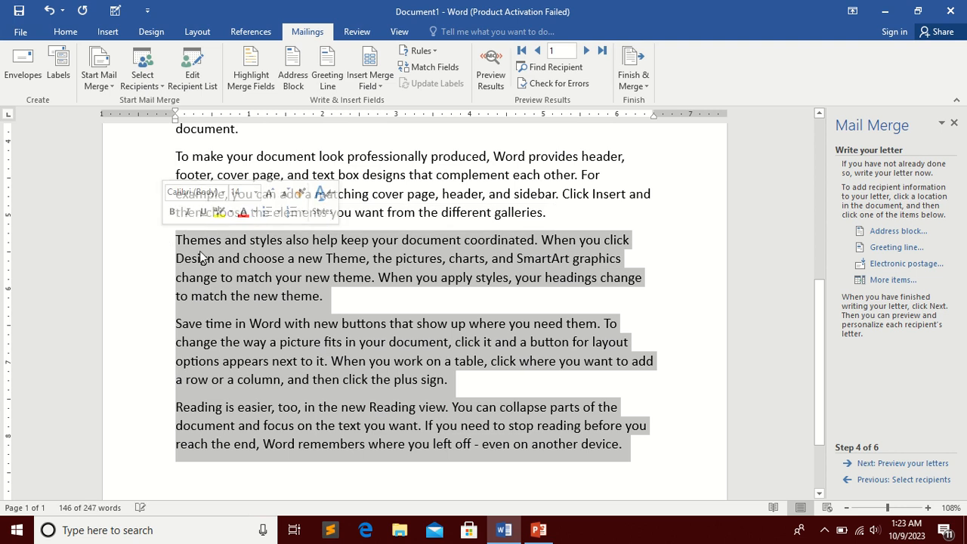
{"action": "key", "text": "Delete"}
{"action": "scroll", "coordinate": [233, 244], "scroll_direction": "up", "scroll_amount": 5}
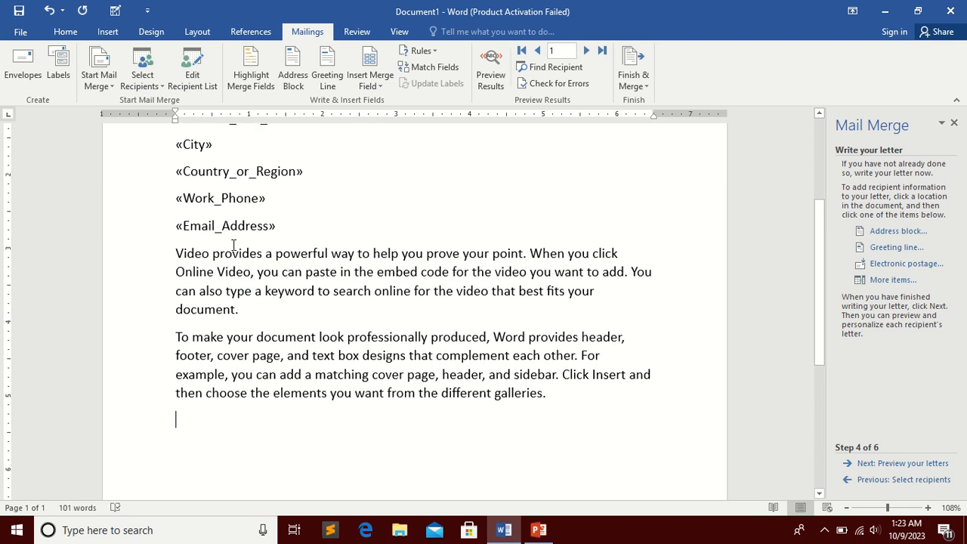
{"action": "scroll", "coordinate": [347, 200], "scroll_direction": "up", "scroll_amount": 5}
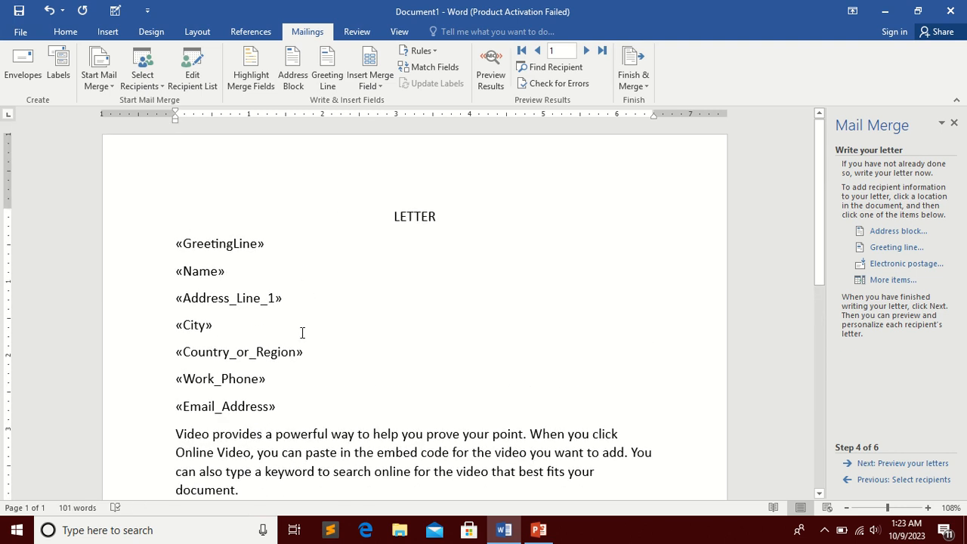
{"action": "scroll", "coordinate": [191, 314], "scroll_direction": "down", "scroll_amount": 3}
Step: Review the remaining two body paragraphs and preview recipient 1's merged letter with 'Dear Sir or Madam,'
{"action": "left_click_drag", "start_coordinate": [173, 327], "coordinate": [595, 469]}
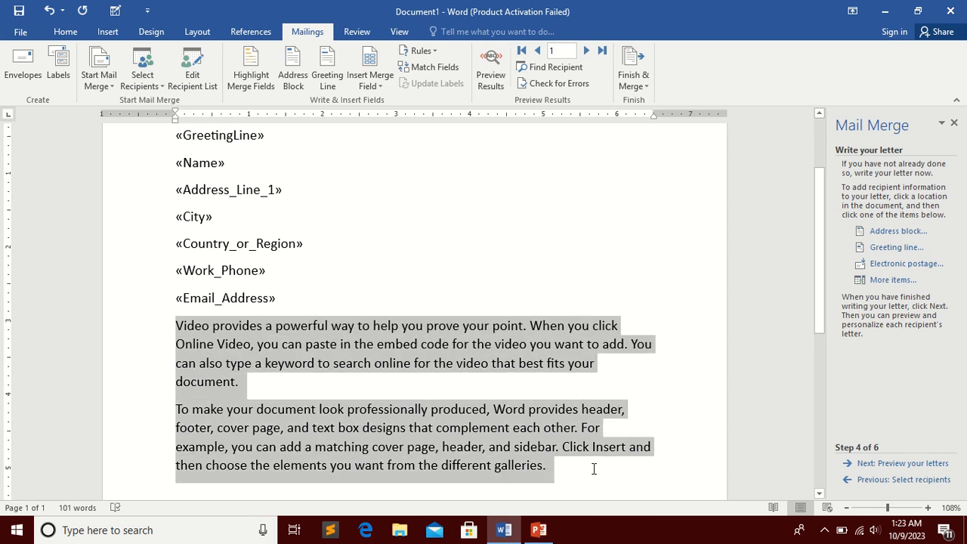
{"action": "scroll", "coordinate": [317, 239], "scroll_direction": "up", "scroll_amount": 3}
{"action": "left_click_drag", "start_coordinate": [291, 409], "coordinate": [162, 225]}
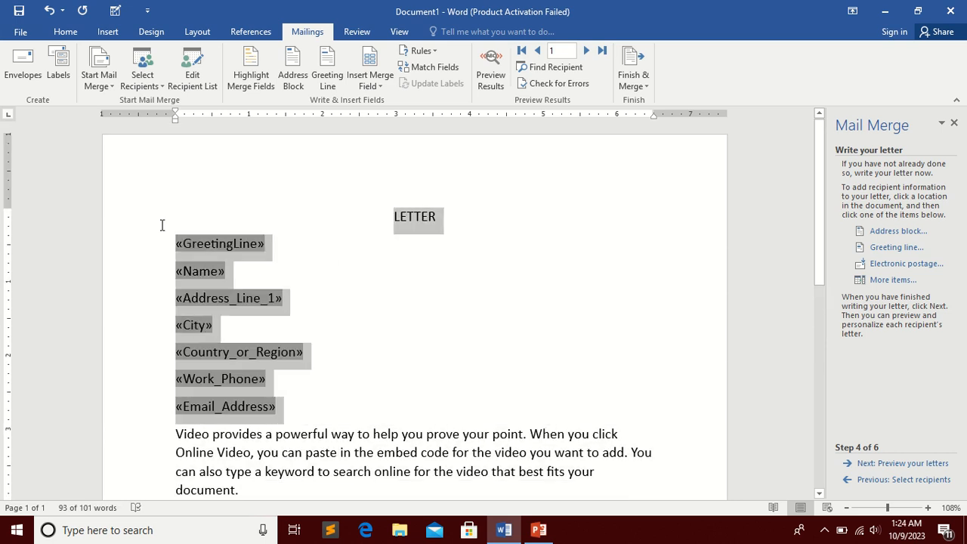
{"action": "left_click", "coordinate": [443, 309]}
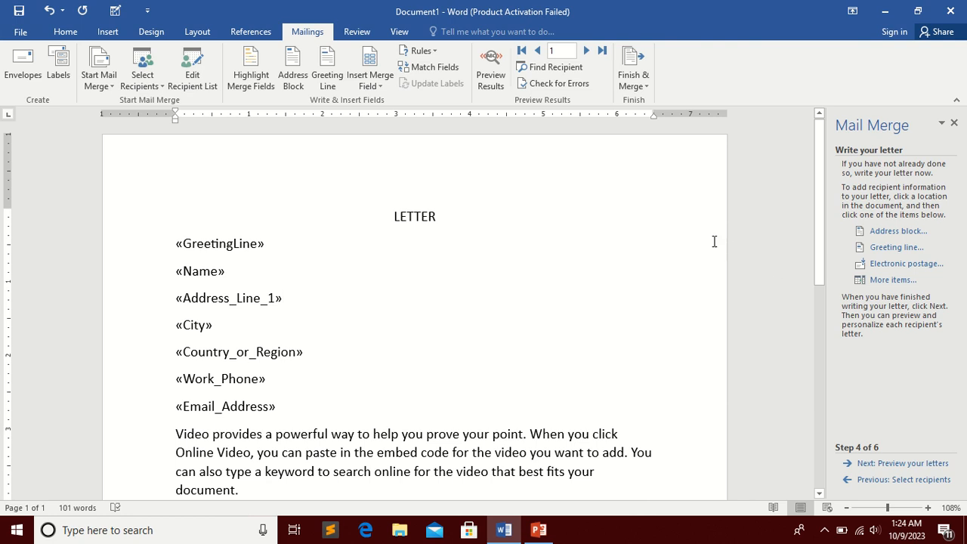
{"action": "left_click", "coordinate": [900, 464]}
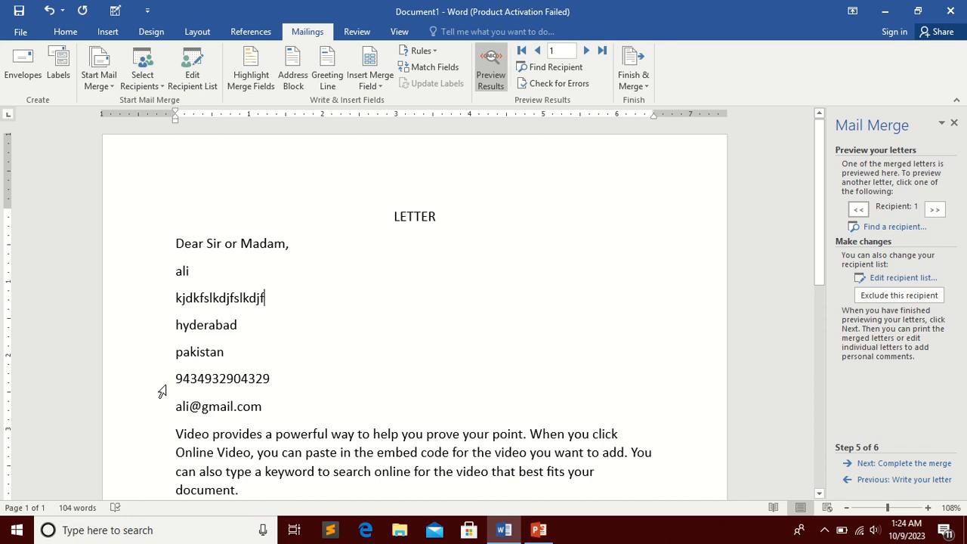